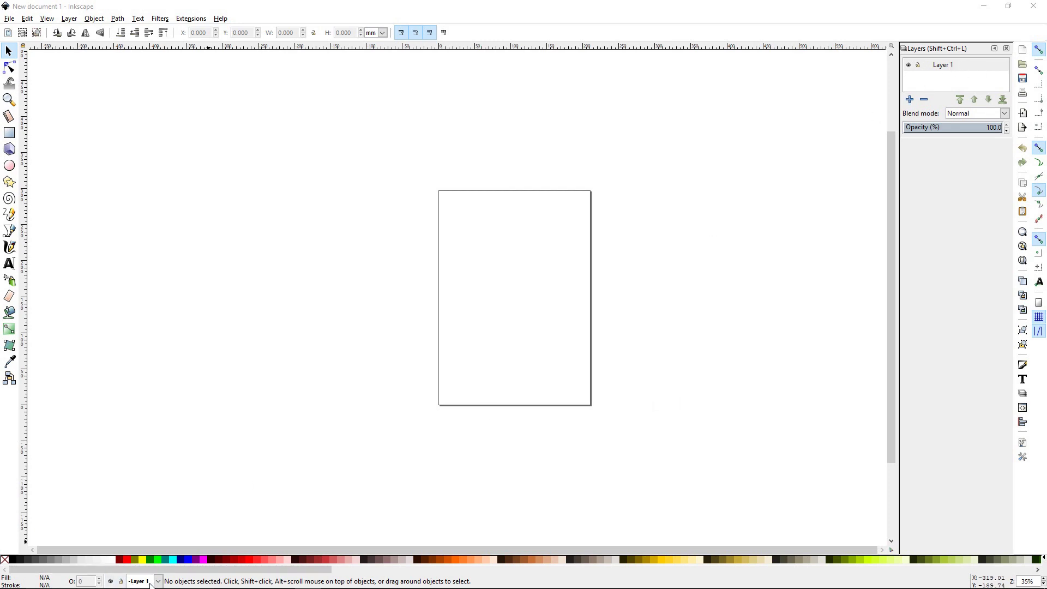
Zoom the page to fit the window and draw two overlapping squares running diagonally down.
{"action": "left_click", "coordinate": [69, 19]}
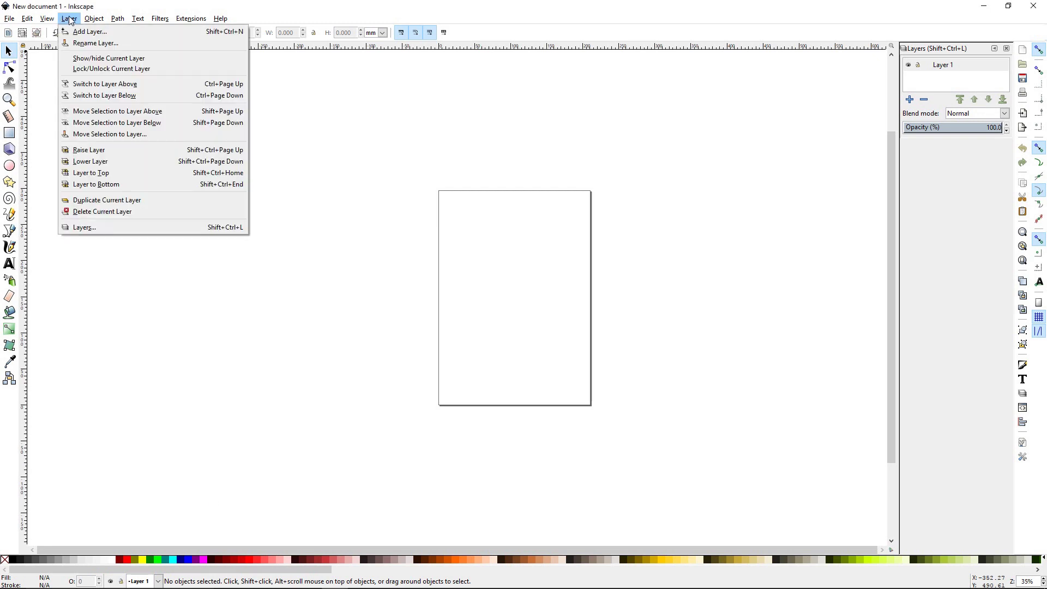
{"action": "left_click", "coordinate": [502, 271]}
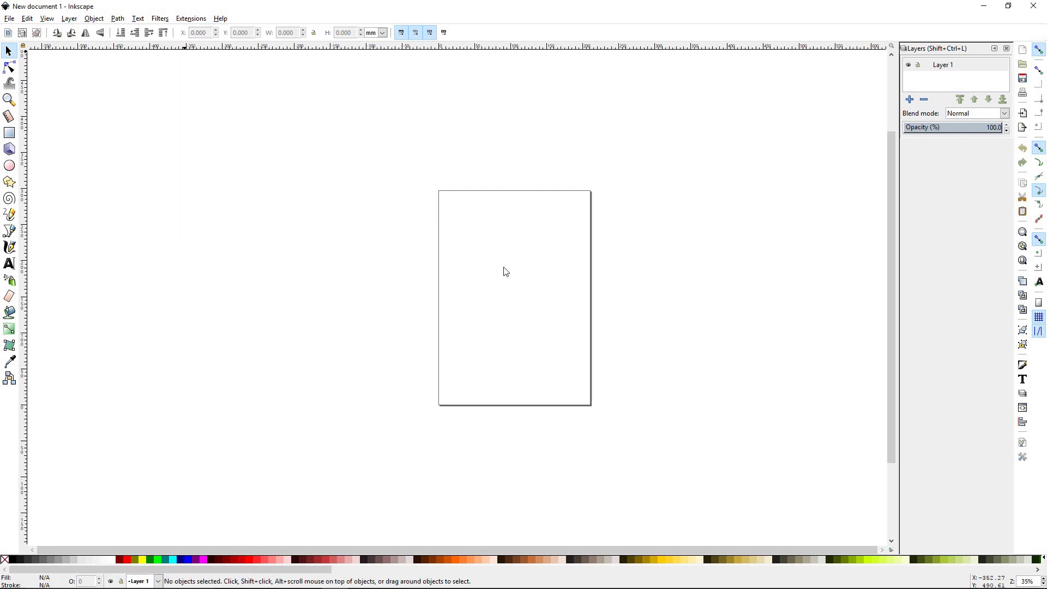
{"action": "key", "text": "5"}
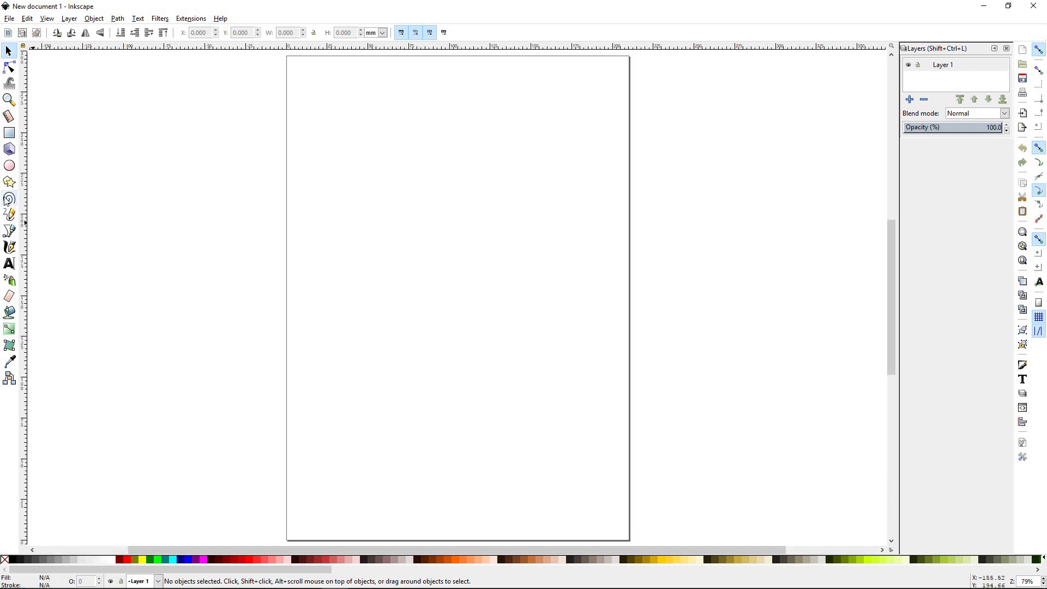
{"action": "left_click", "coordinate": [10, 133]}
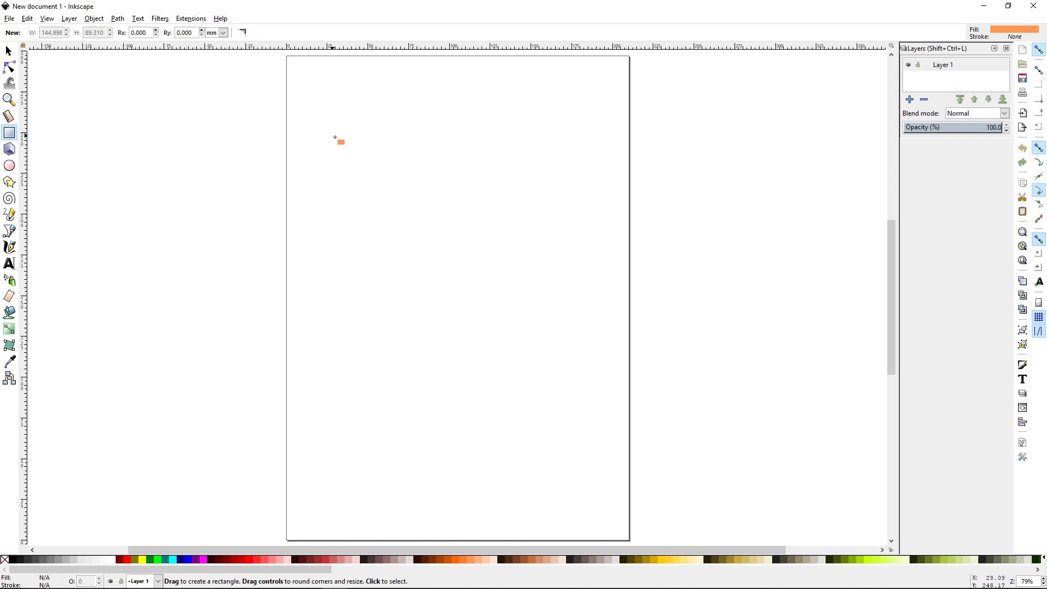
{"action": "left_click_drag", "start_coordinate": [319, 120], "coordinate": [404, 205]}
{"action": "left_click_drag", "start_coordinate": [373, 170], "coordinate": [565, 363]}
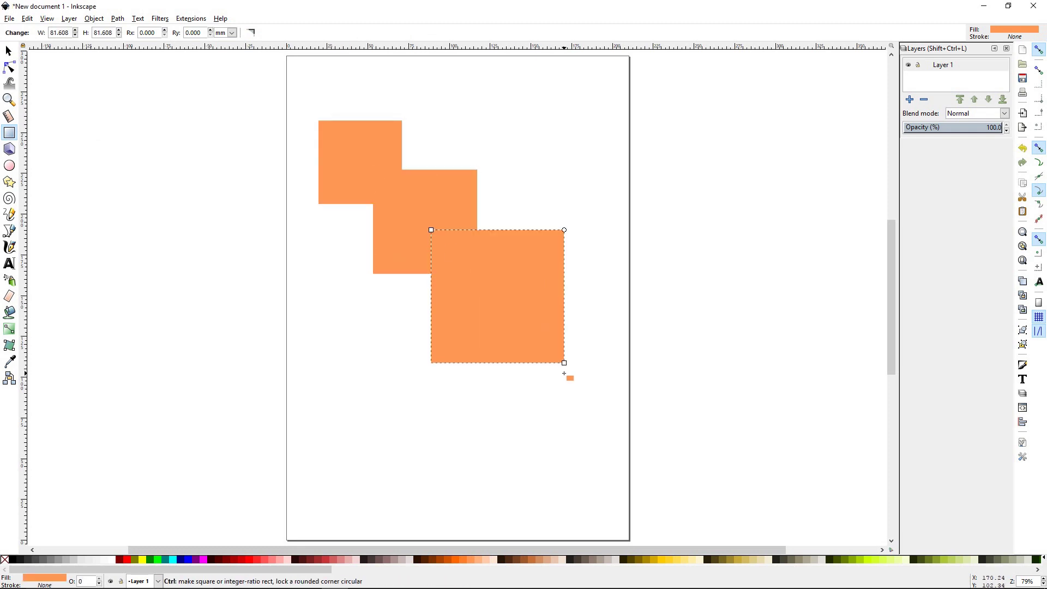
Colour the newest square lime green and the middle square dark green from the palette.
{"action": "left_click", "coordinate": [158, 559]}
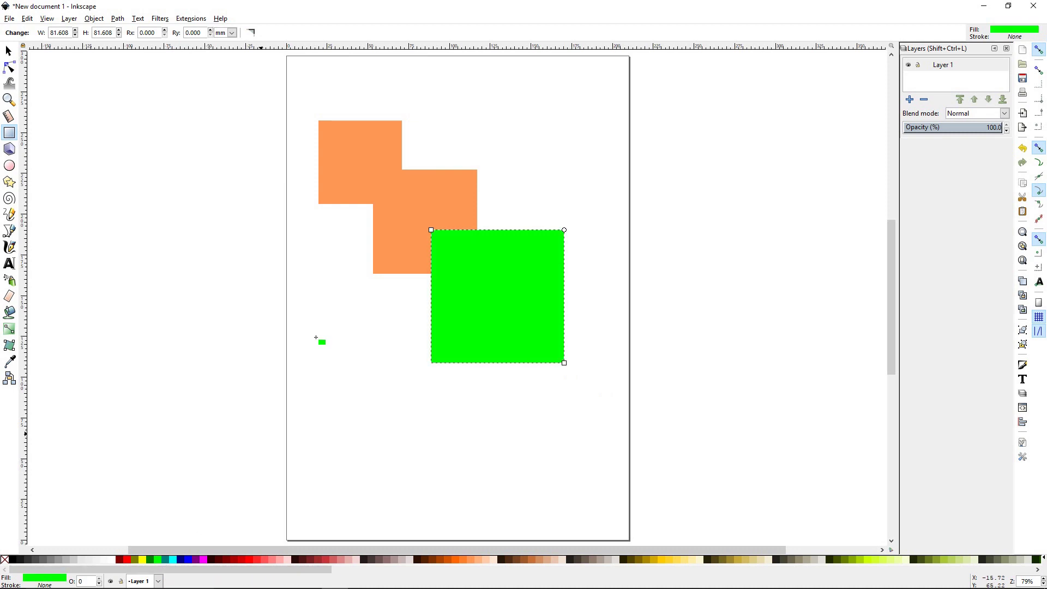
{"action": "key", "text": "s"}
{"action": "left_click", "coordinate": [395, 250]}
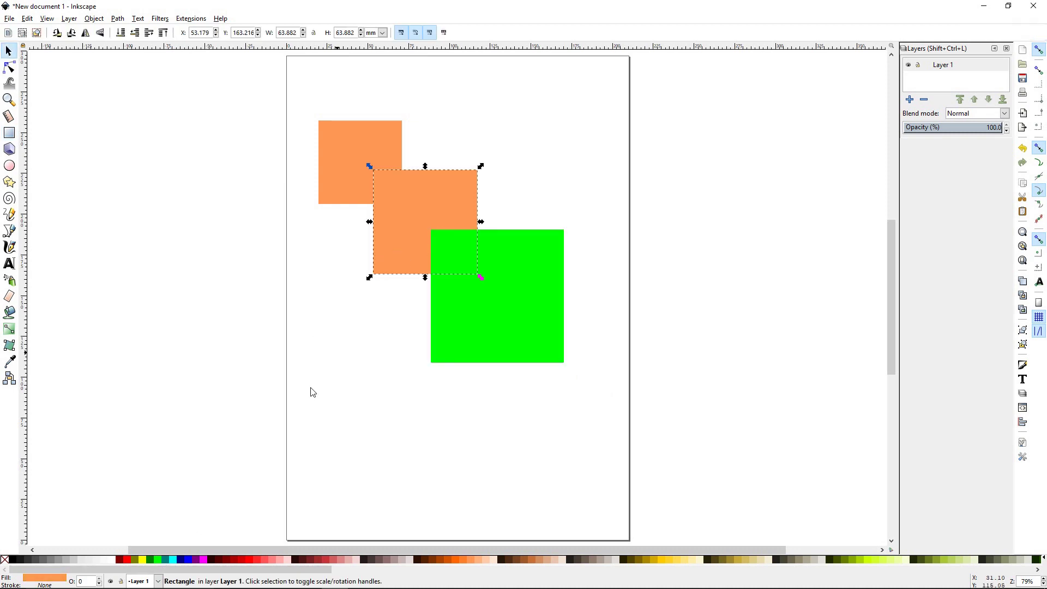
{"action": "left_click", "coordinate": [152, 561]}
{"action": "left_click", "coordinate": [392, 351]}
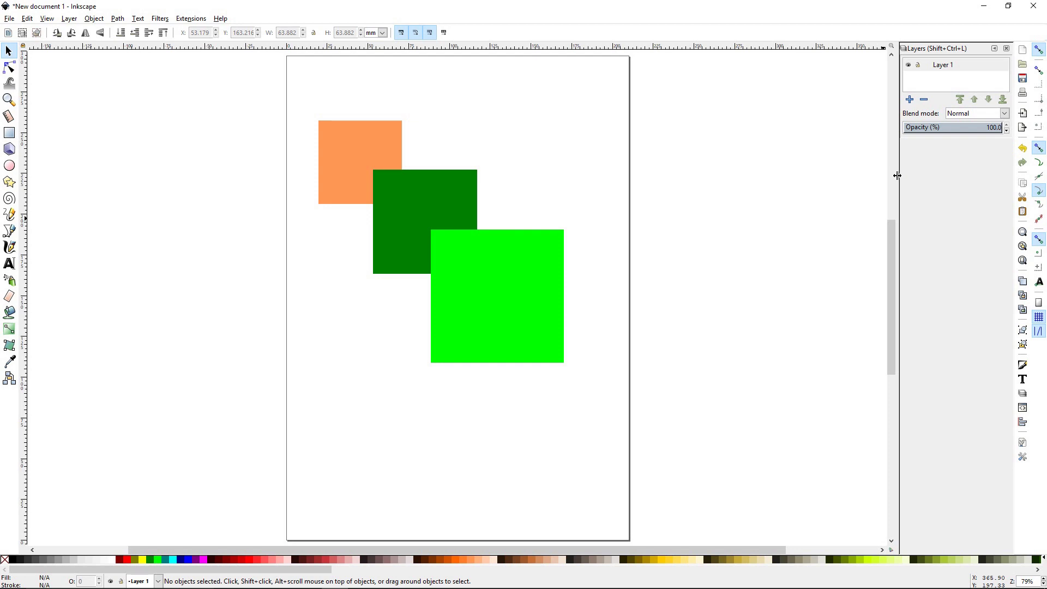
Widen the Layers panel and make its layer list taller, then select all three squares.
{"action": "left_click_drag", "start_coordinate": [897, 175], "coordinate": [754, 187]}
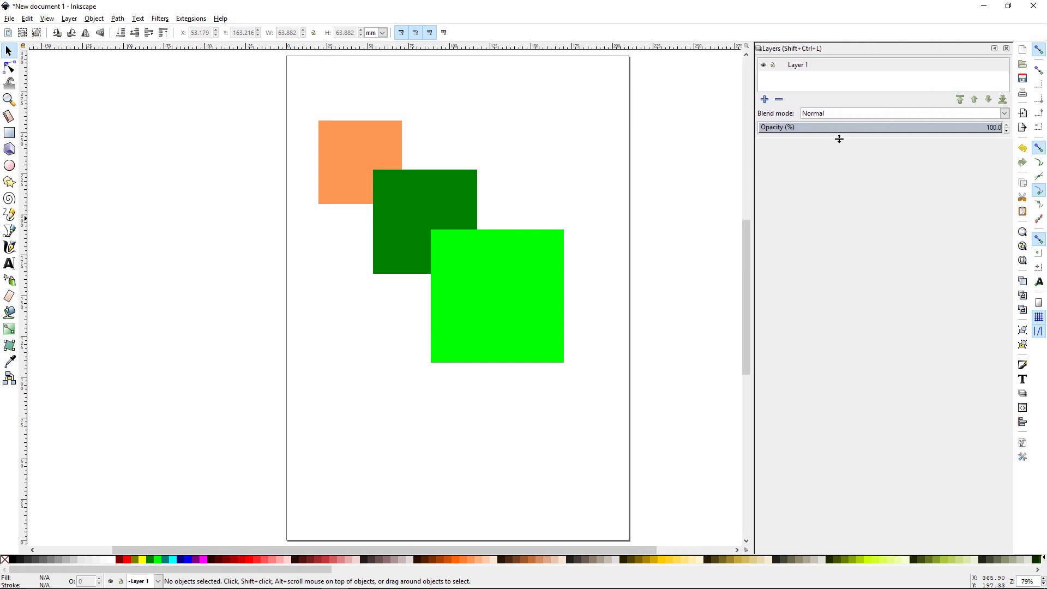
{"action": "left_click_drag", "start_coordinate": [839, 140], "coordinate": [845, 310]}
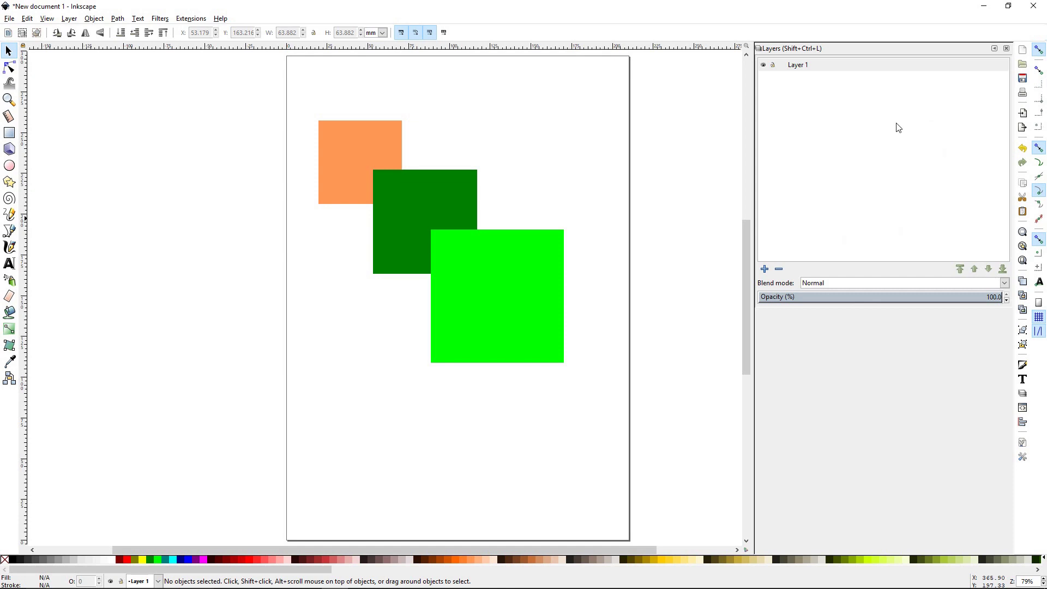
{"action": "left_click", "coordinate": [71, 21]}
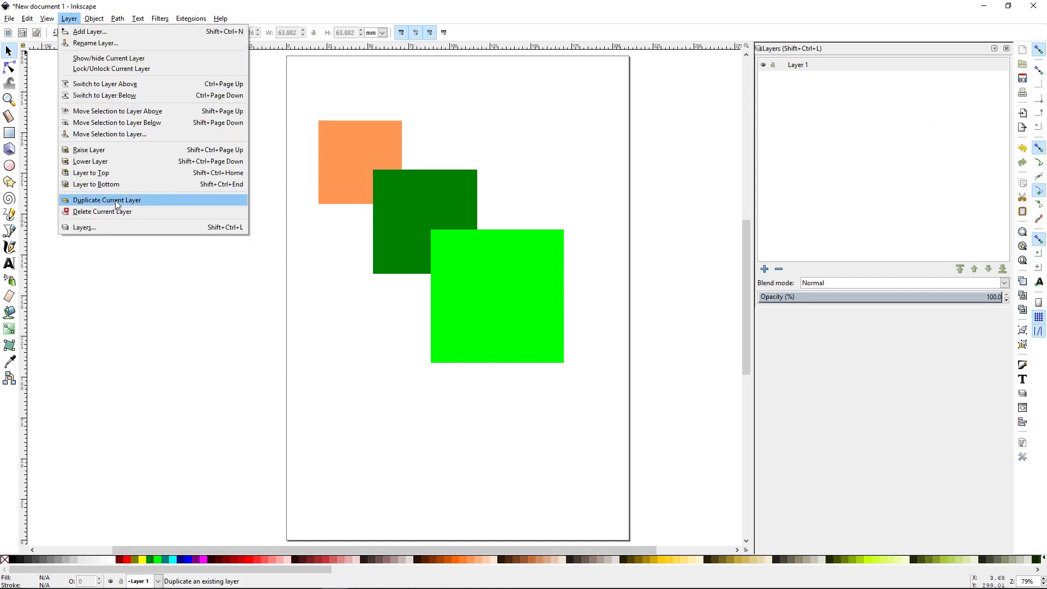
{"action": "left_click", "coordinate": [702, 240]}
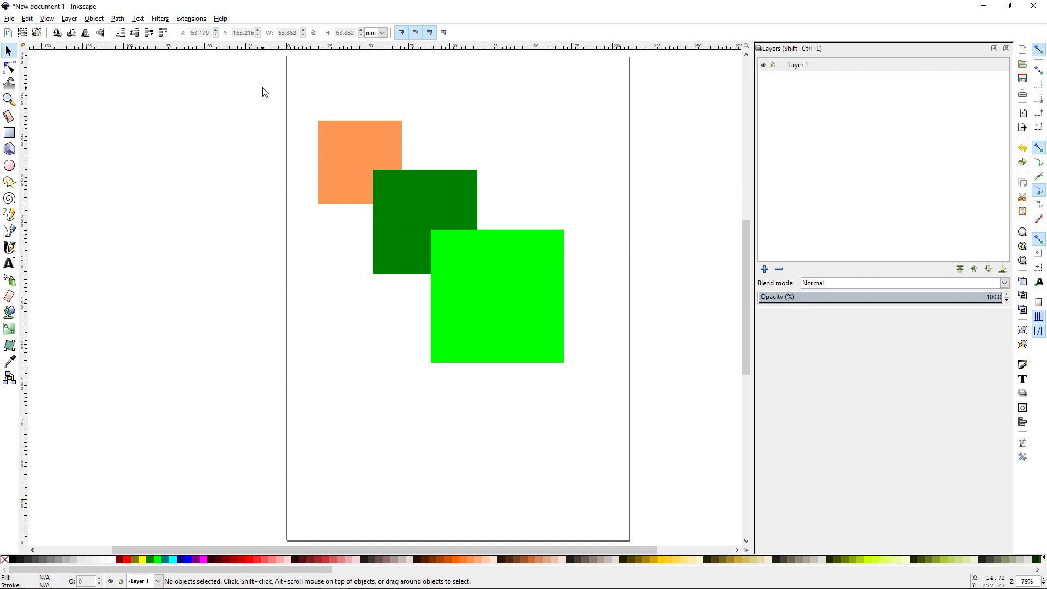
{"action": "left_click_drag", "start_coordinate": [262, 88], "coordinate": [653, 438]}
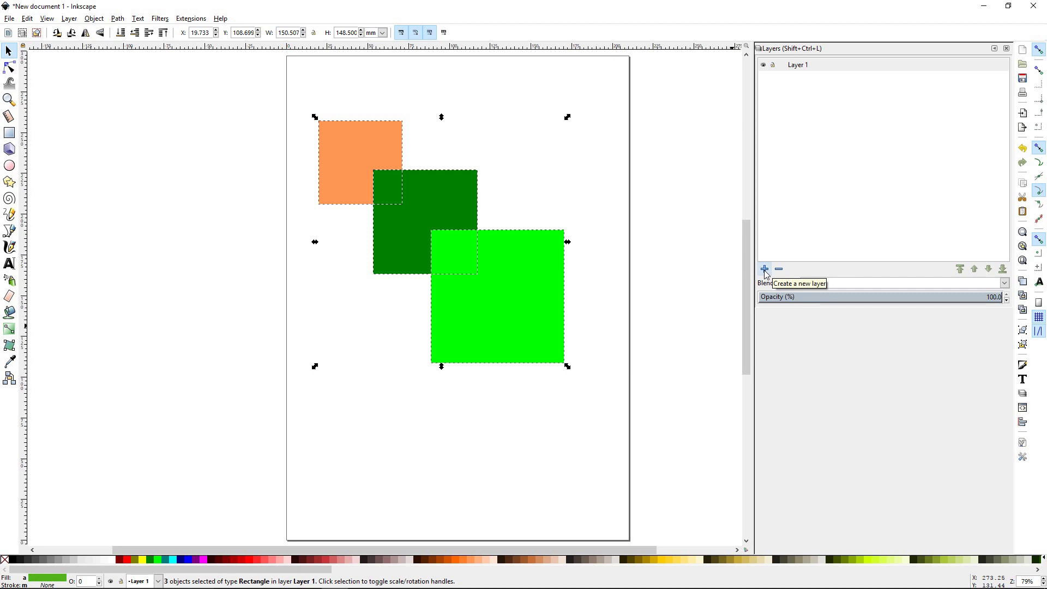
Add a new layer named '2' with position Below current.
{"action": "left_click", "coordinate": [71, 21]}
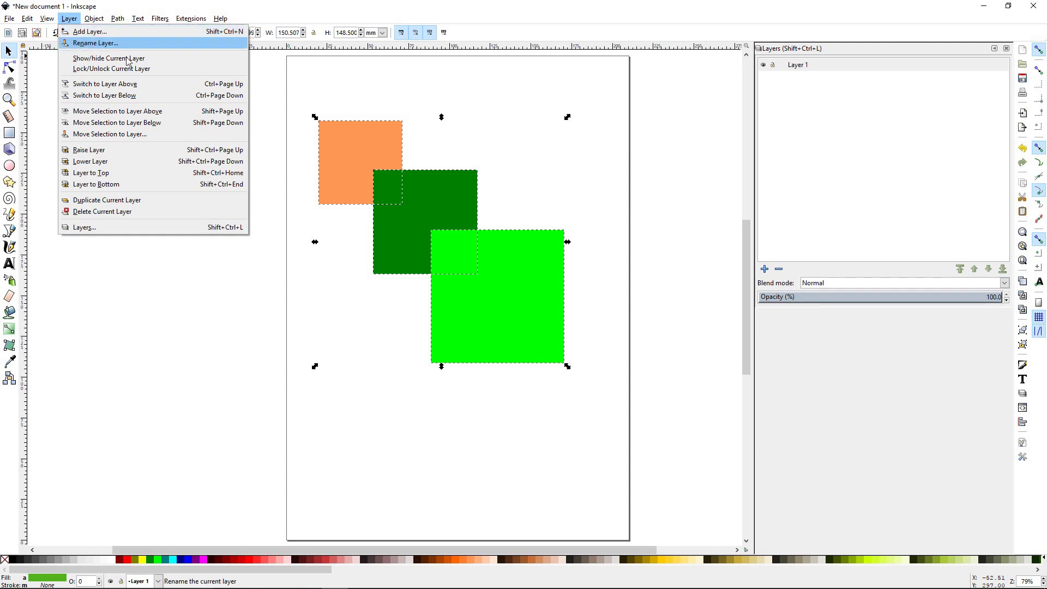
{"action": "left_click", "coordinate": [766, 271]}
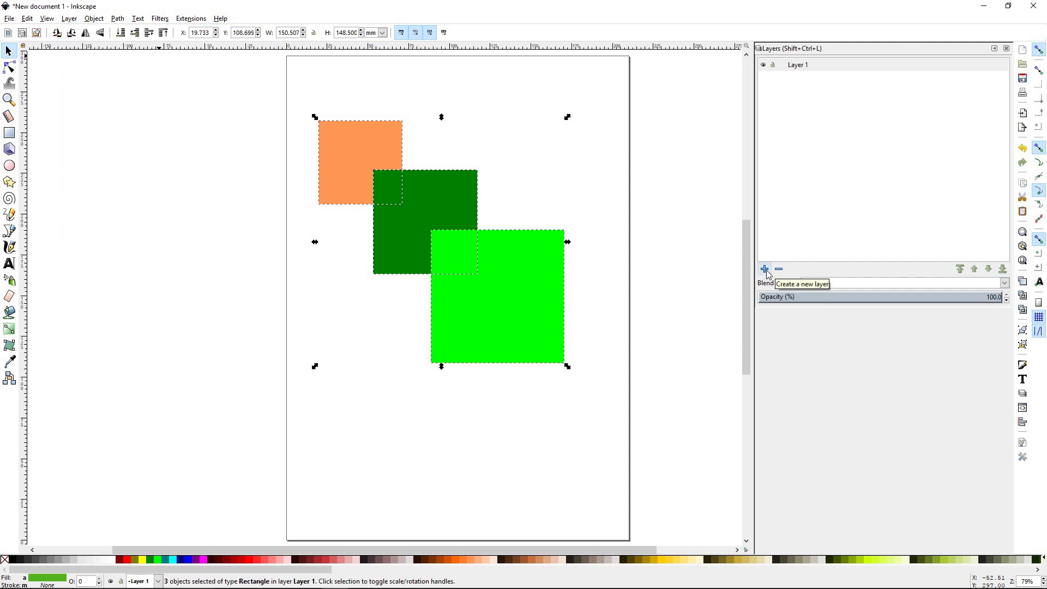
{"action": "left_click", "coordinate": [765, 270]}
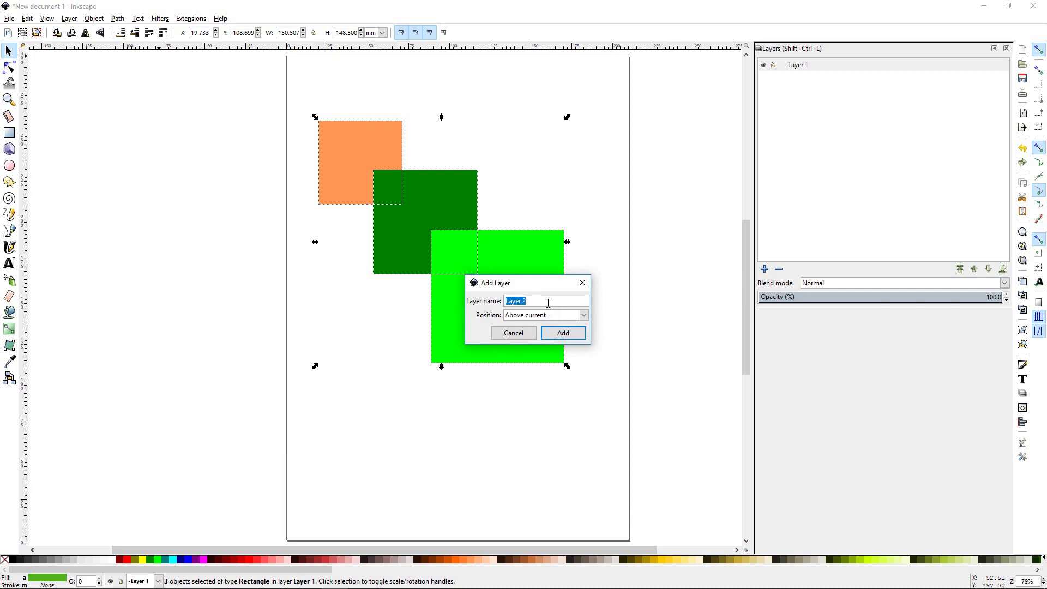
{"action": "type", "text": "2"}
{"action": "left_click", "coordinate": [583, 315]}
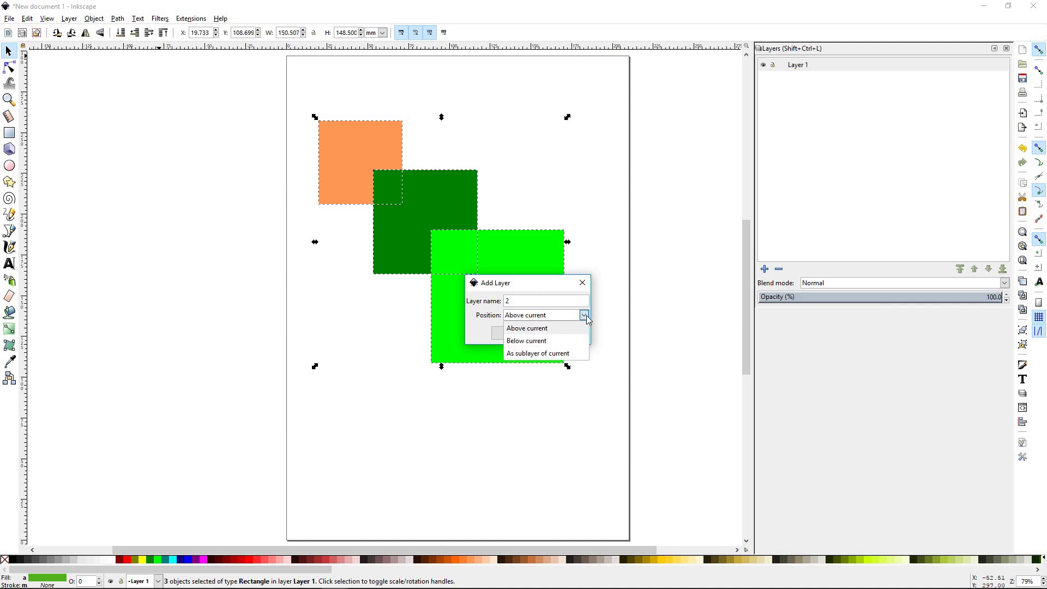
{"action": "left_click", "coordinate": [548, 344]}
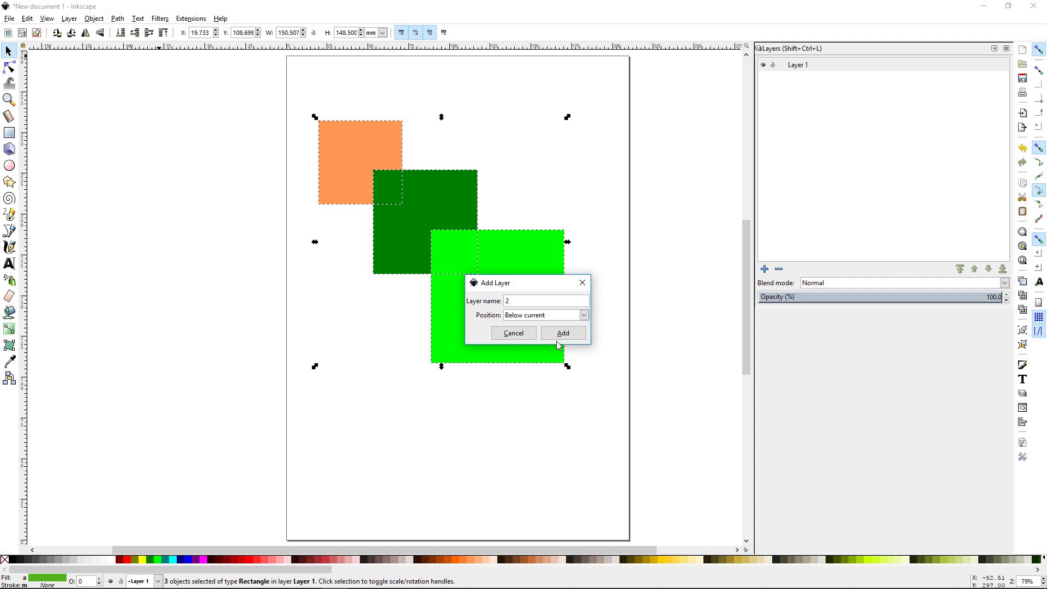
{"action": "left_click", "coordinate": [577, 336]}
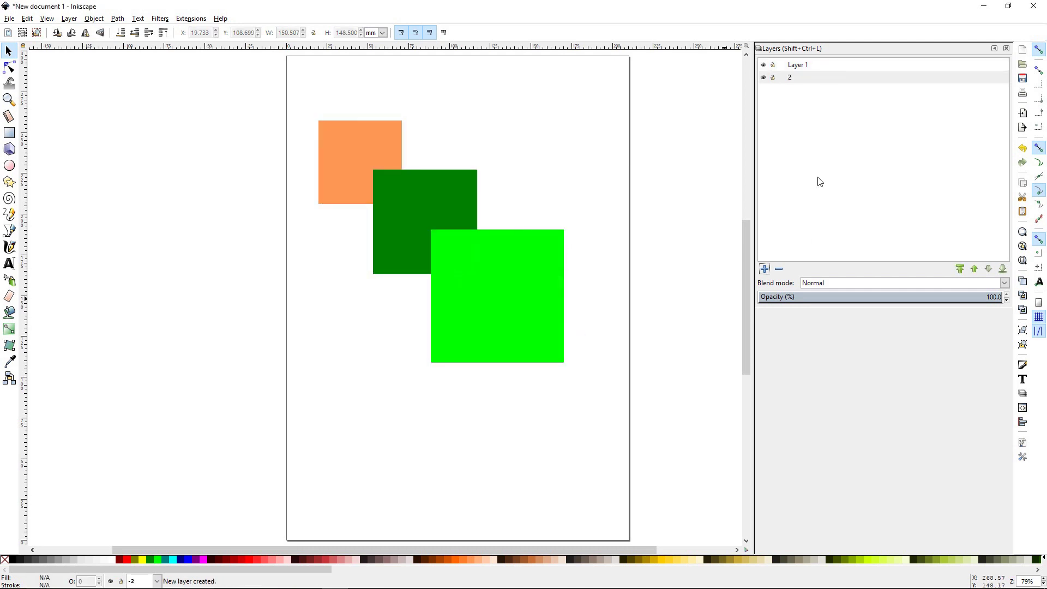
Make Layer 1 the current layer and rename it to '1'.
{"action": "left_click", "coordinate": [808, 69]}
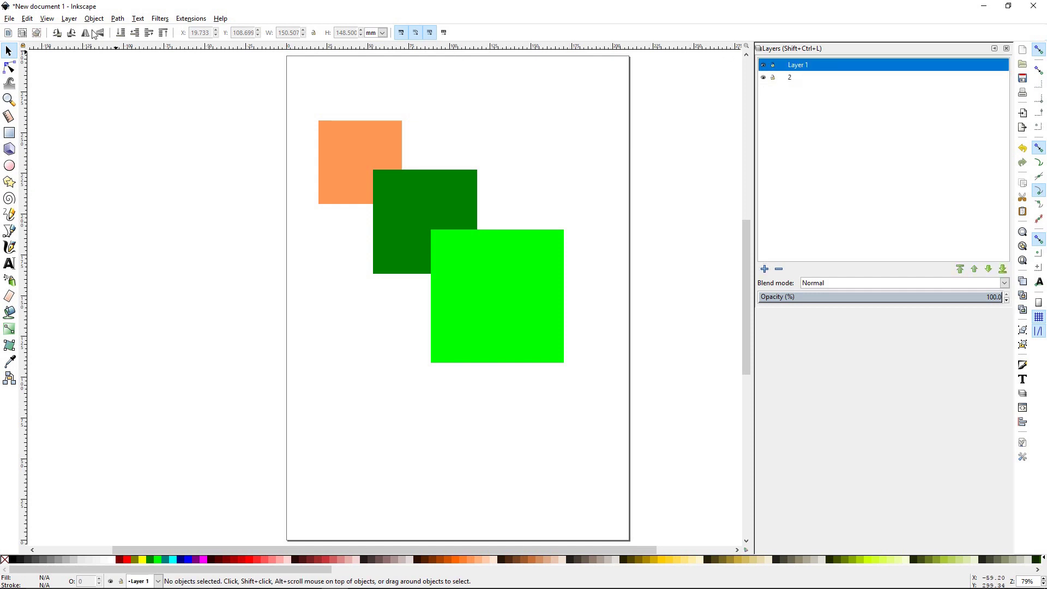
{"action": "left_click", "coordinate": [69, 19]}
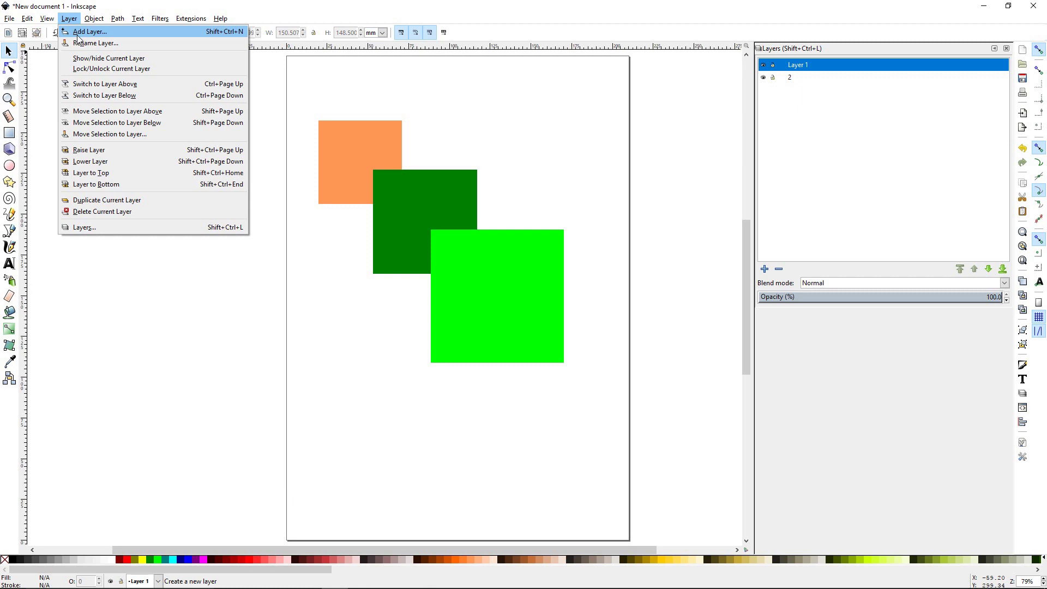
{"action": "left_click", "coordinate": [807, 66]}
{"action": "left_click", "coordinate": [806, 66]}
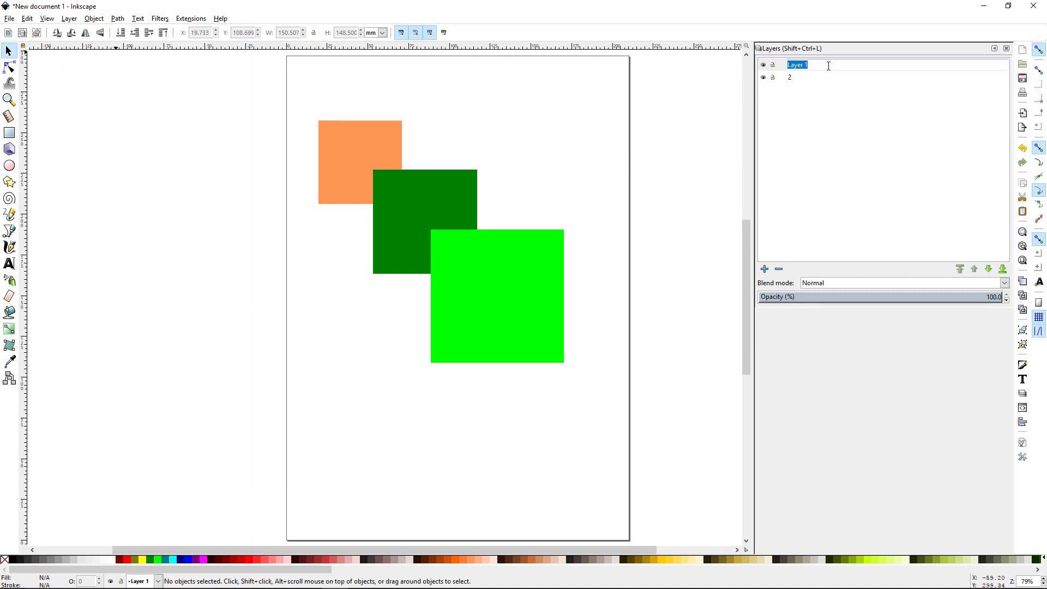
{"action": "type", "text": "1"}
{"action": "key", "text": "Return"}
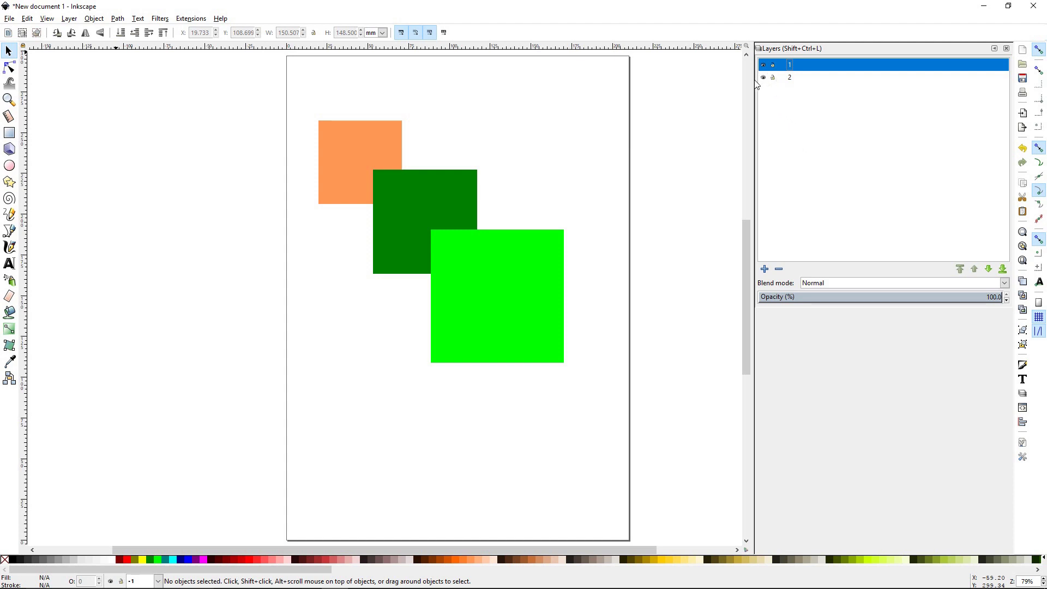
Toggle layer 1's visibility, then lock it and check its squares can't be selected.
{"action": "left_click", "coordinate": [763, 66]}
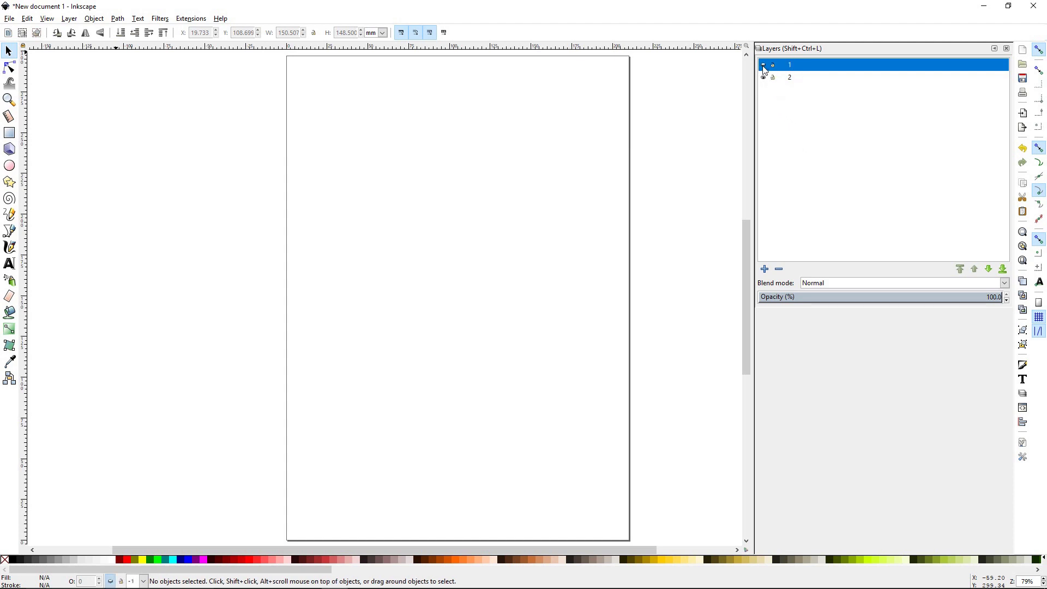
{"action": "left_click", "coordinate": [763, 65]}
{"action": "left_click", "coordinate": [763, 65]}
{"action": "left_click", "coordinate": [764, 66]}
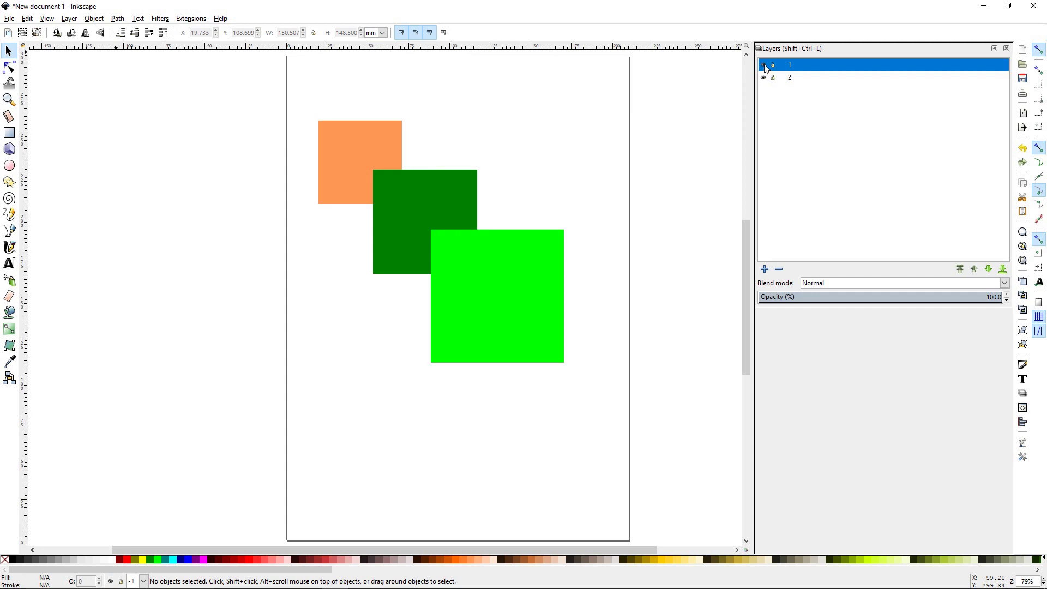
{"action": "left_click", "coordinate": [764, 65]}
{"action": "left_click", "coordinate": [764, 65]}
{"action": "left_click", "coordinate": [774, 66]}
{"action": "left_click", "coordinate": [327, 188]}
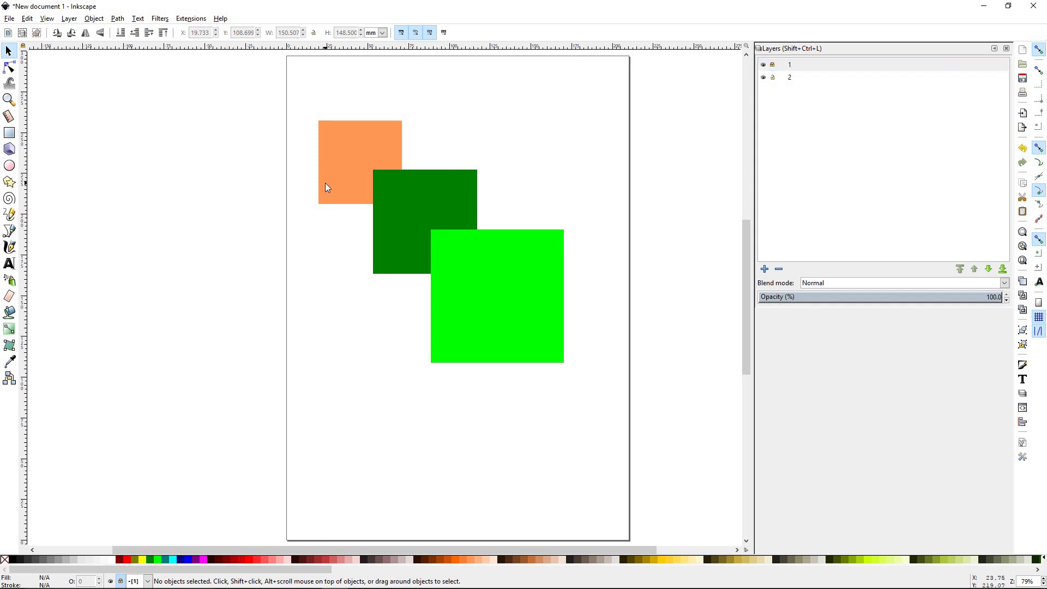
{"action": "left_click_drag", "start_coordinate": [265, 102], "coordinate": [592, 386]}
{"action": "left_click_drag", "start_coordinate": [354, 157], "coordinate": [565, 240]}
Show and unlock layer 1 again, and make layer 2 the current layer.
{"action": "left_click", "coordinate": [764, 65]}
{"action": "left_click", "coordinate": [764, 64]}
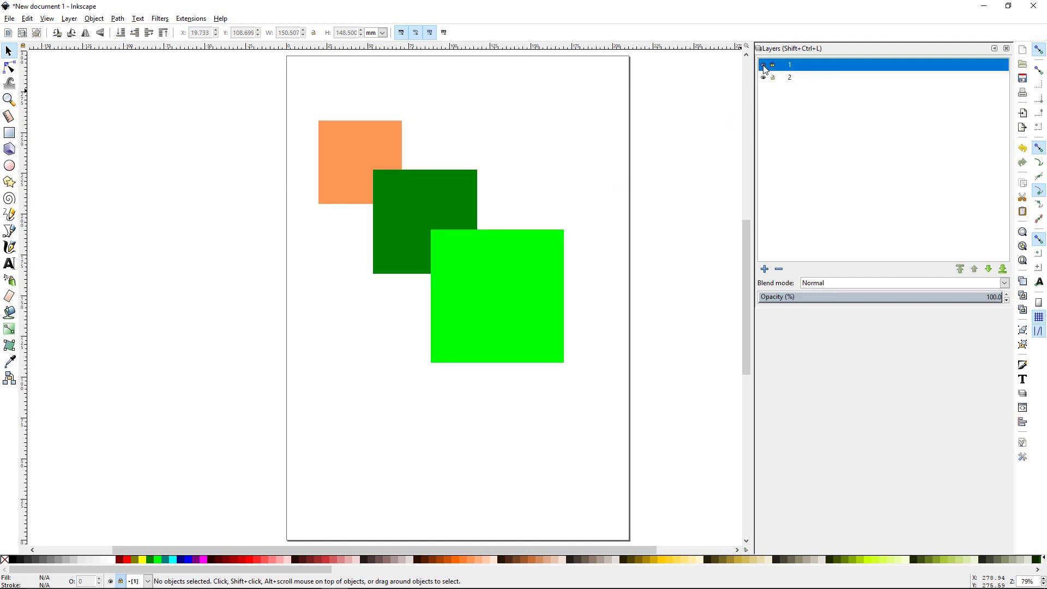
{"action": "left_click", "coordinate": [773, 65]}
{"action": "left_click", "coordinate": [802, 79]}
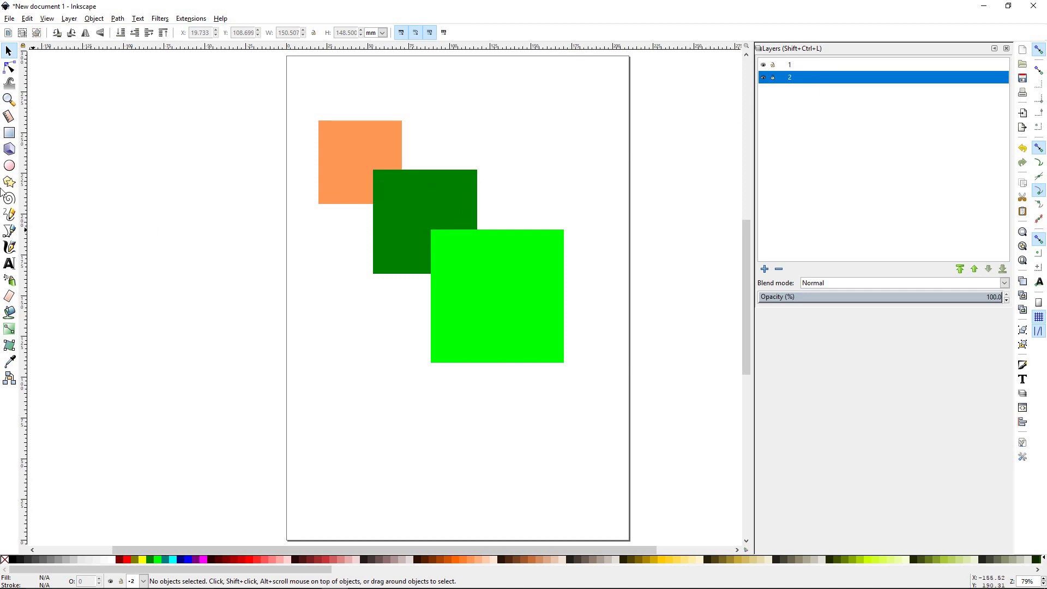
{"action": "left_click", "coordinate": [9, 132]}
{"action": "left_click_drag", "start_coordinate": [508, 94], "coordinate": [626, 189]}
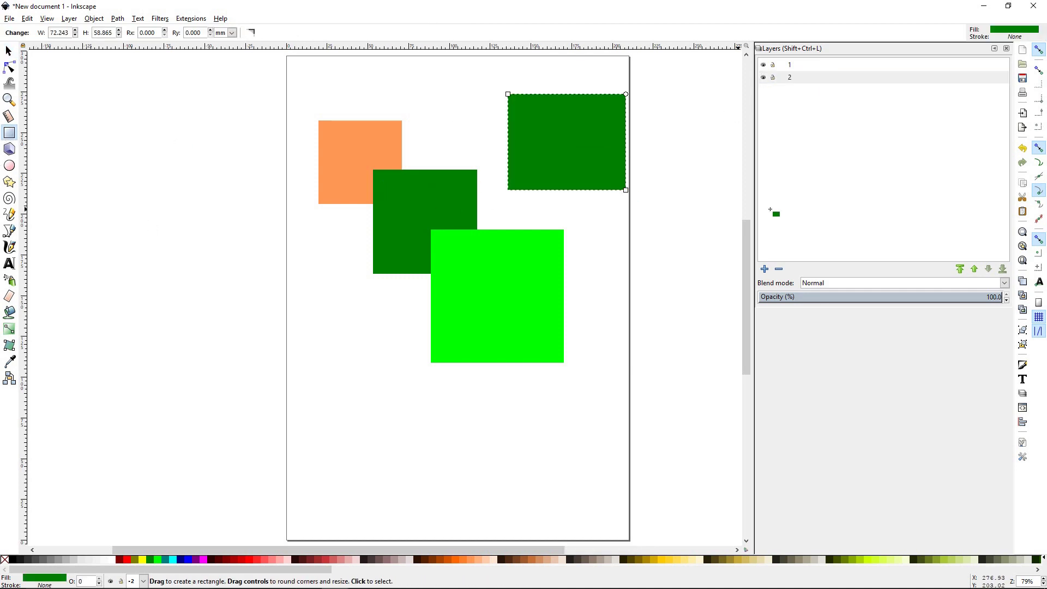
{"action": "left_click", "coordinate": [764, 80]}
{"action": "left_click", "coordinate": [763, 79]}
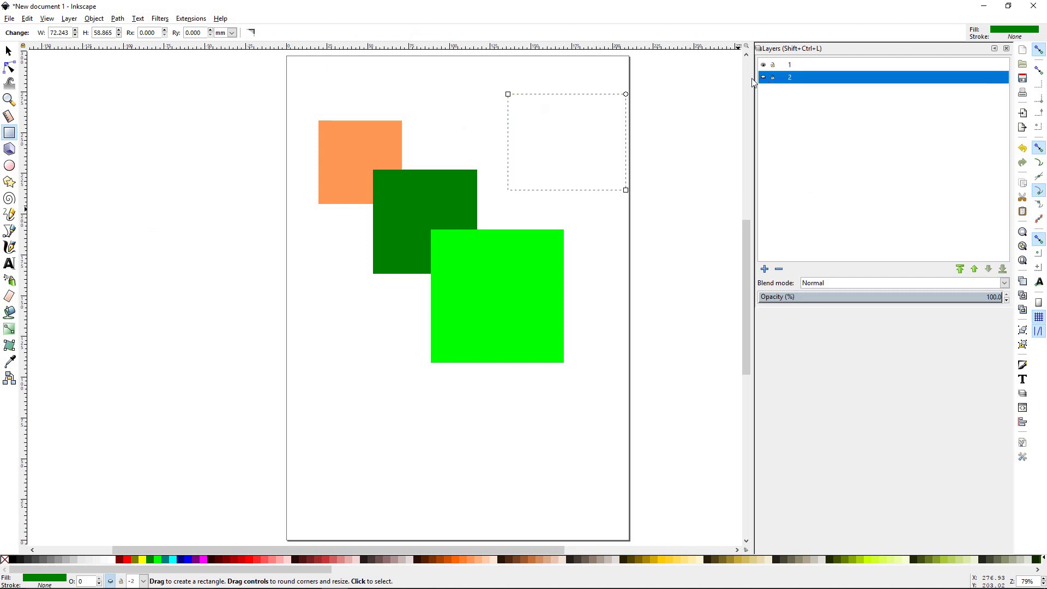
{"action": "key", "text": "ctrl+z"}
{"action": "key", "text": "ctrl+shift+z"}
{"action": "key", "text": "ctrl+z"}
{"action": "key", "text": "ctrl+z"}
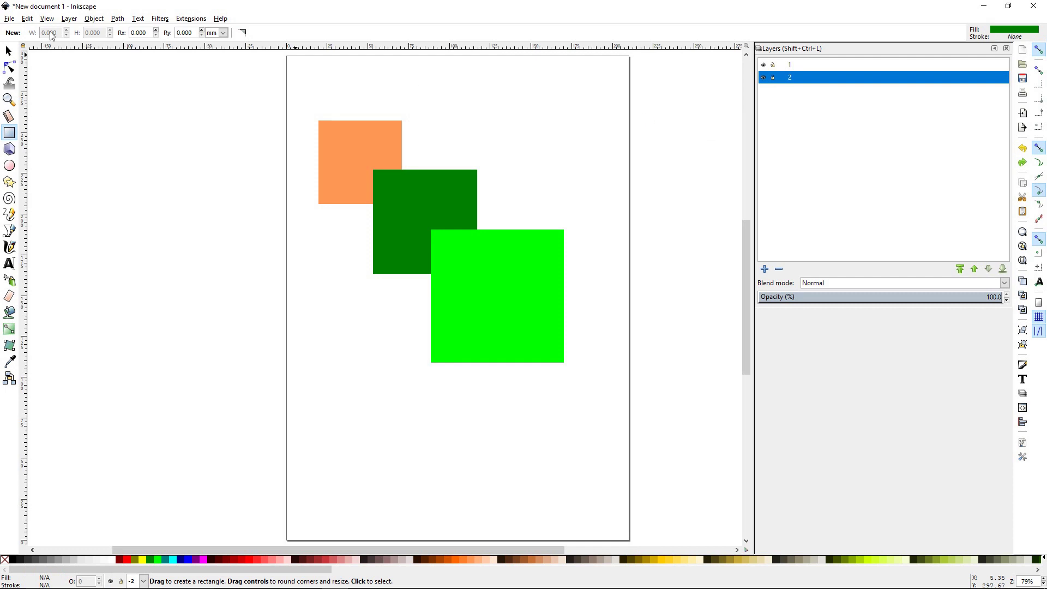
Move the dark green square to layer 2 with Layer > Move Selection to Layer.
{"action": "left_click", "coordinate": [9, 52]}
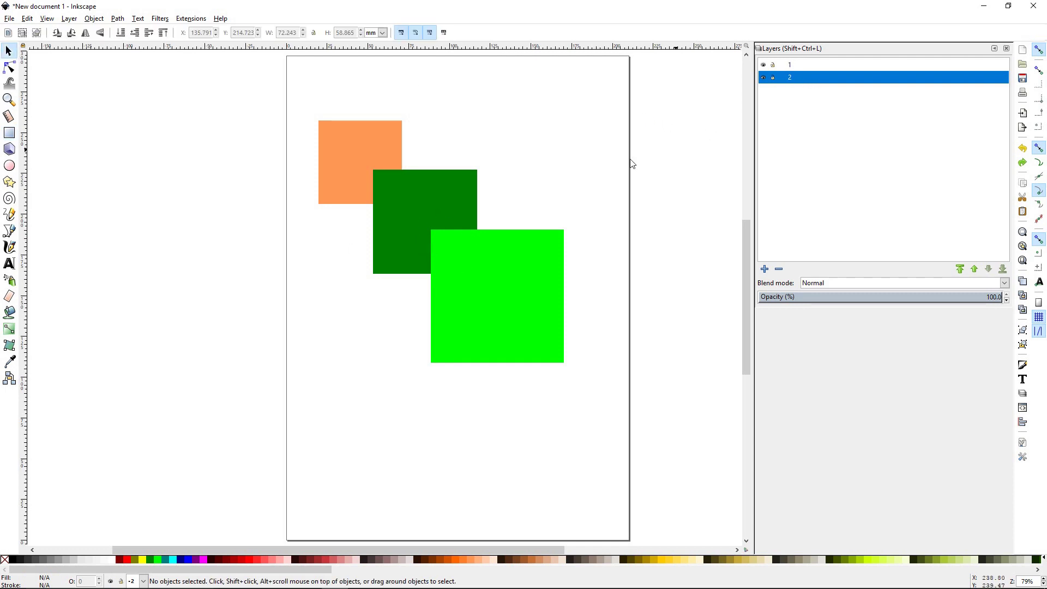
{"action": "left_click", "coordinate": [407, 208]}
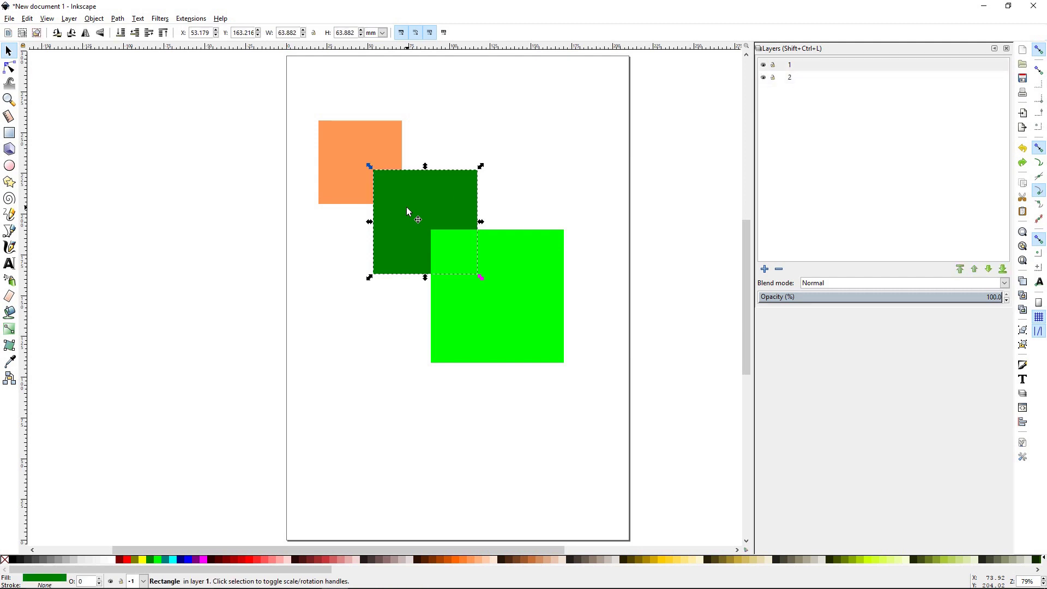
{"action": "right_click", "coordinate": [407, 207]}
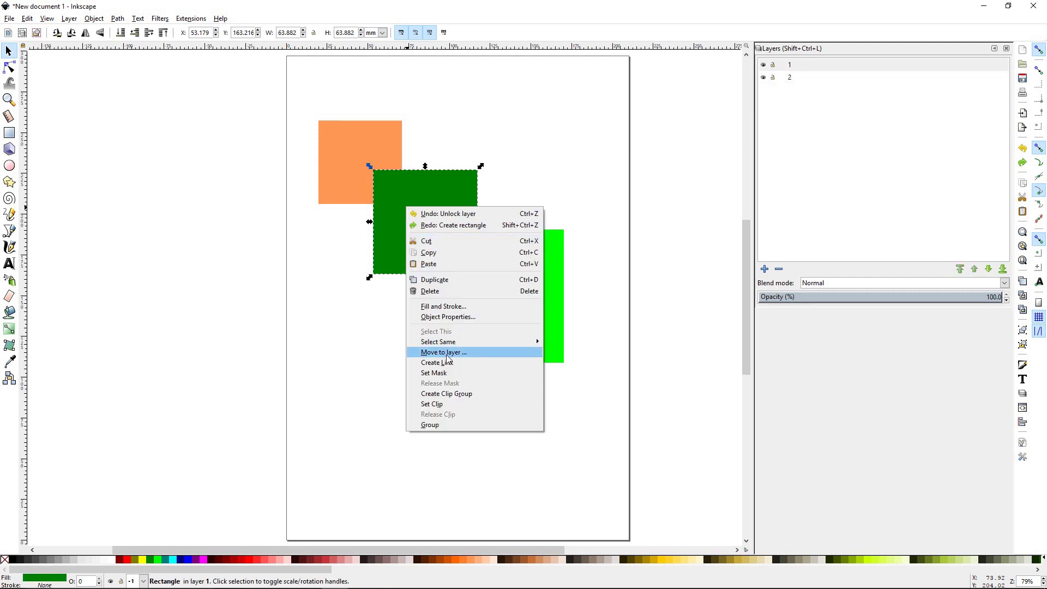
{"action": "left_click", "coordinate": [70, 21]}
{"action": "left_click", "coordinate": [69, 21]}
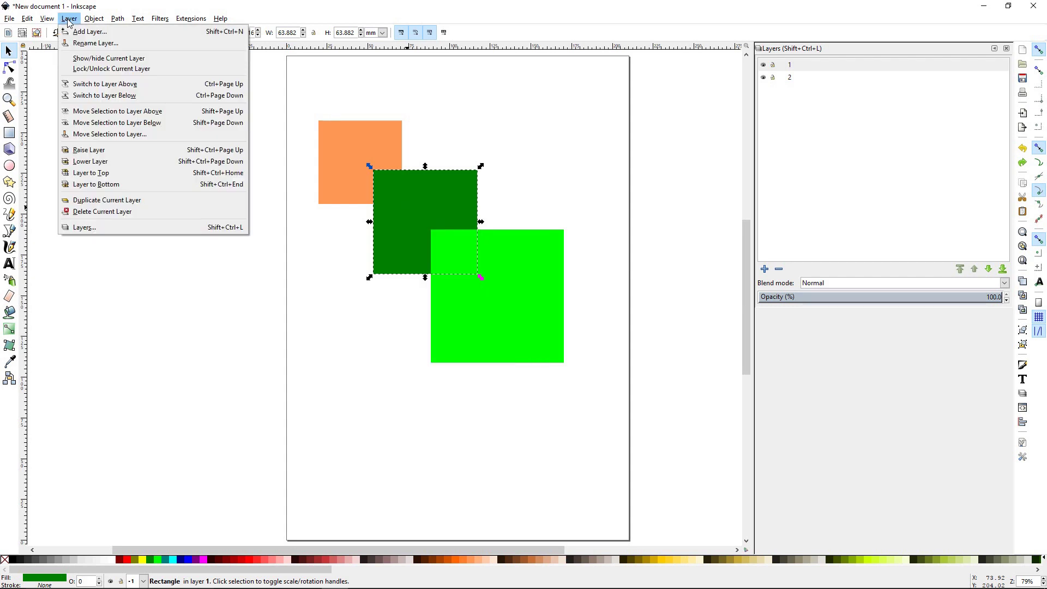
{"action": "left_click", "coordinate": [114, 135]}
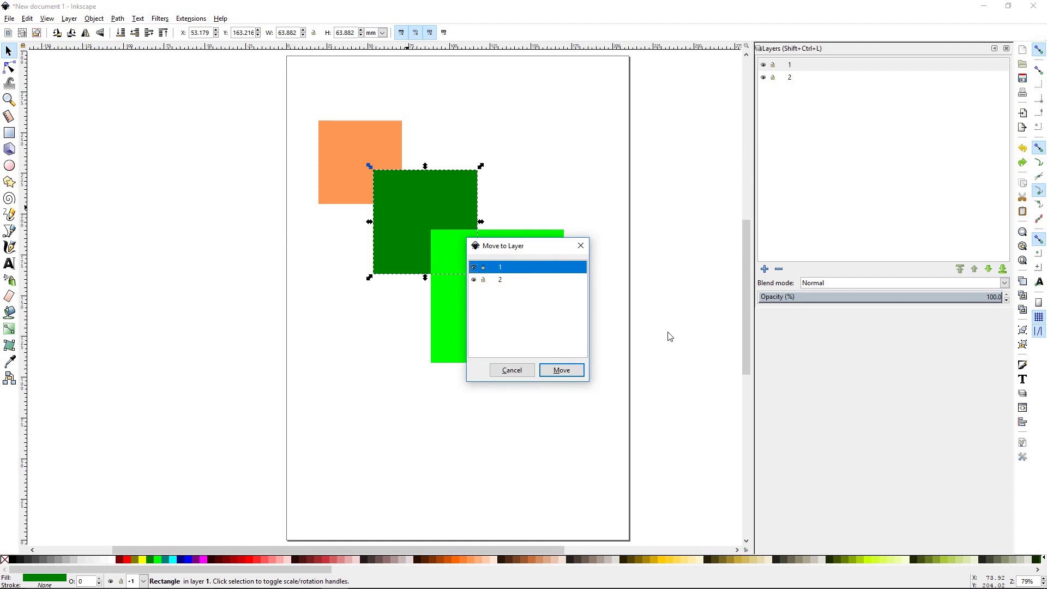
{"action": "left_click", "coordinate": [501, 282]}
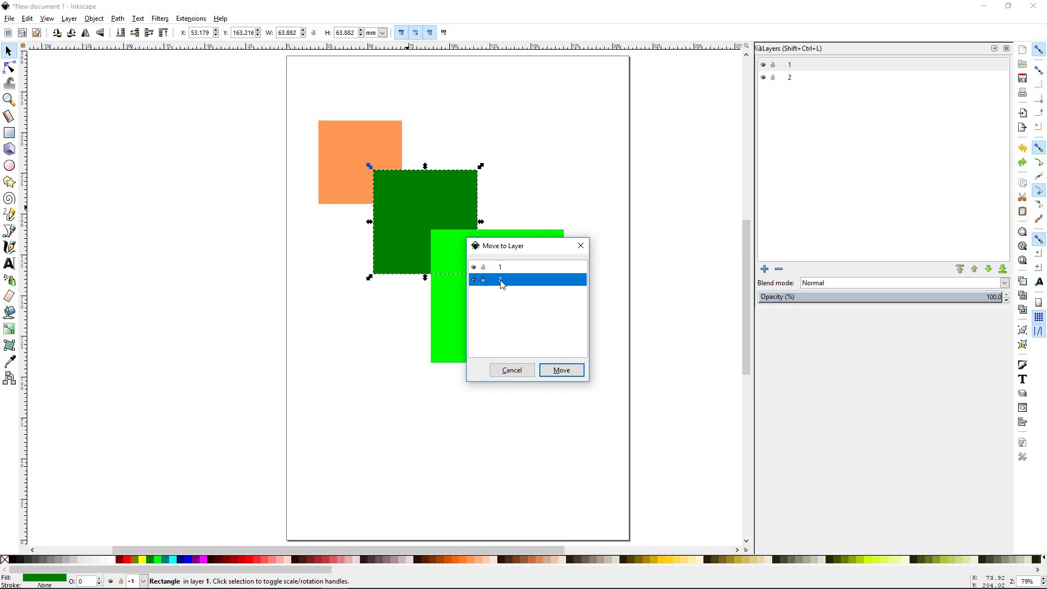
{"action": "left_click", "coordinate": [562, 371]}
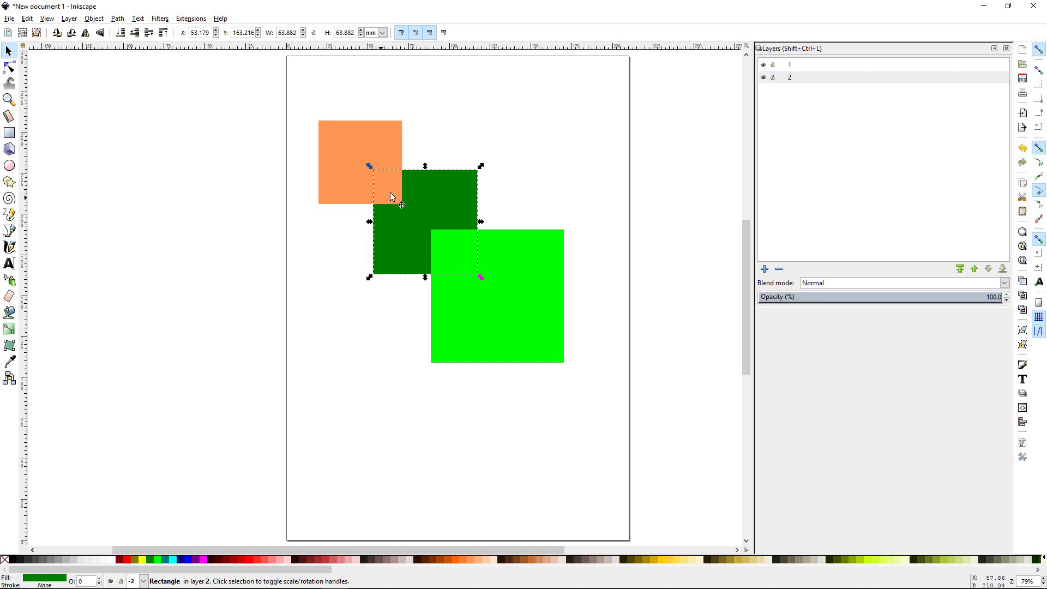
{"action": "left_click", "coordinate": [339, 186]}
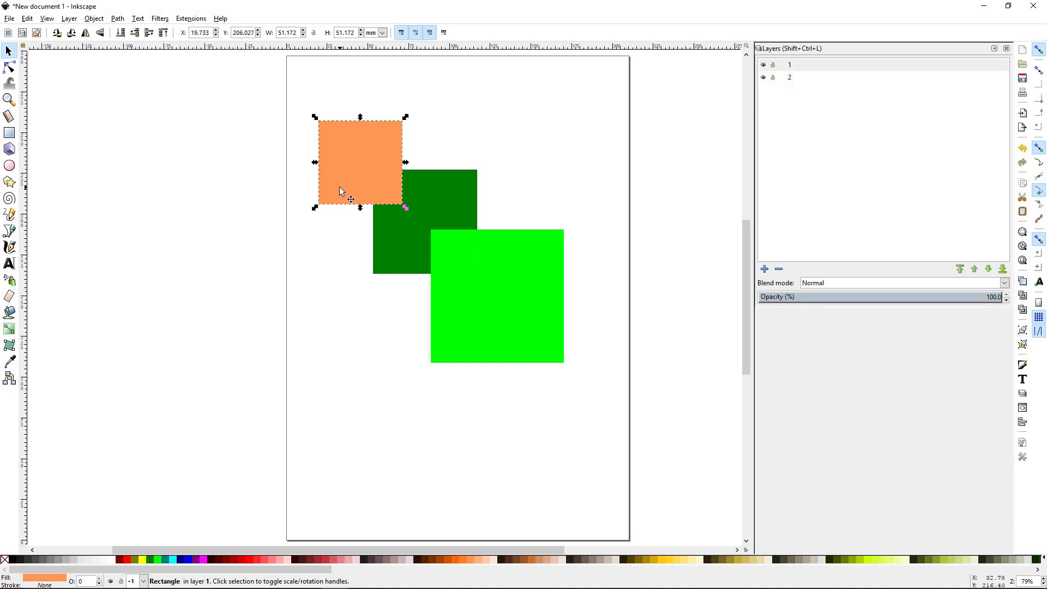
{"action": "left_click", "coordinate": [407, 232]}
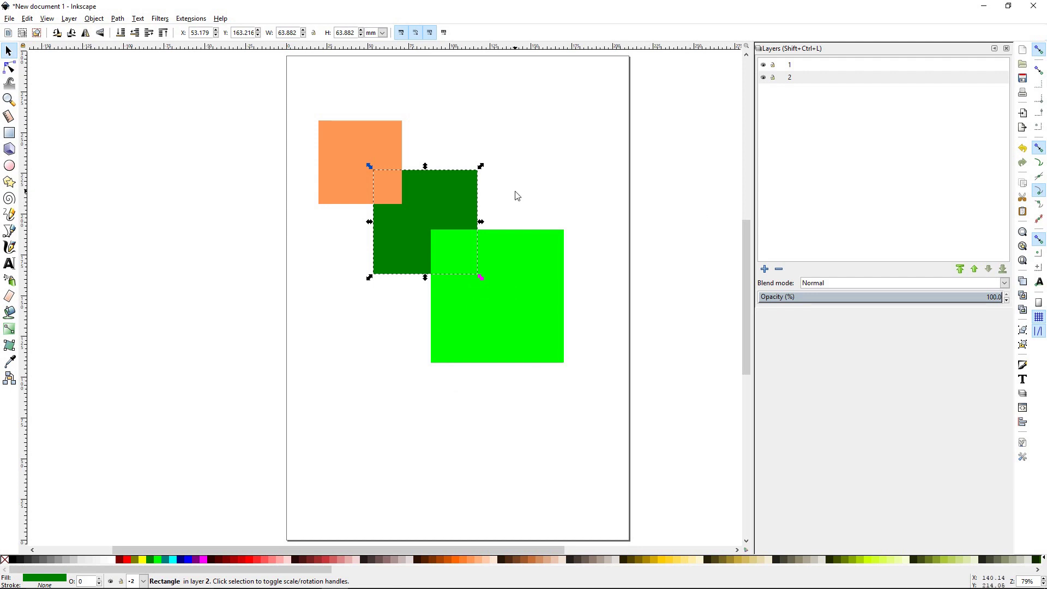
Add a layer named '3' with position Below current, under layer 2.
{"action": "left_click", "coordinate": [70, 21]}
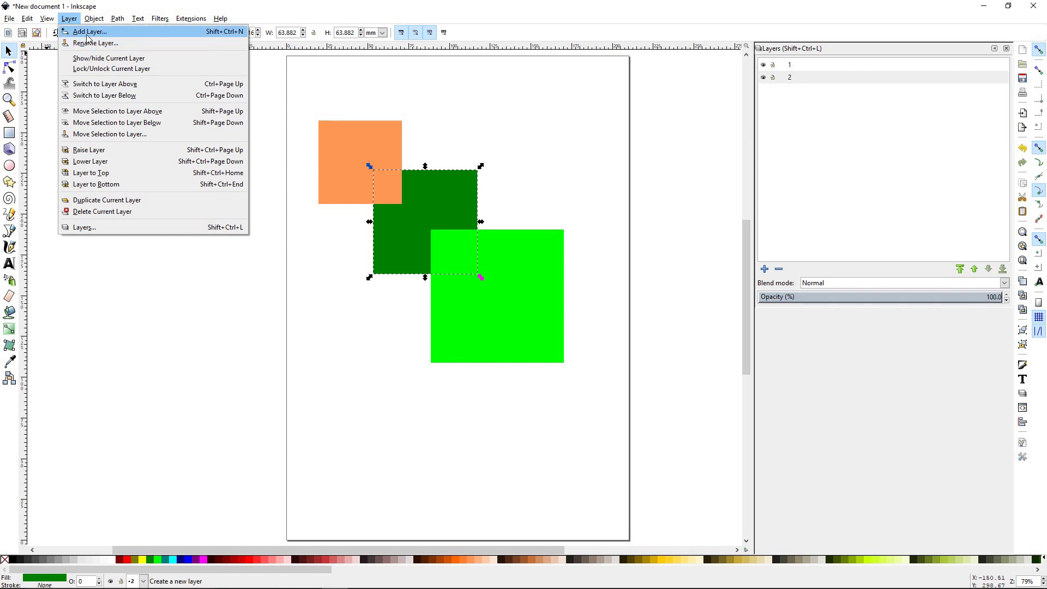
{"action": "left_click", "coordinate": [88, 32]}
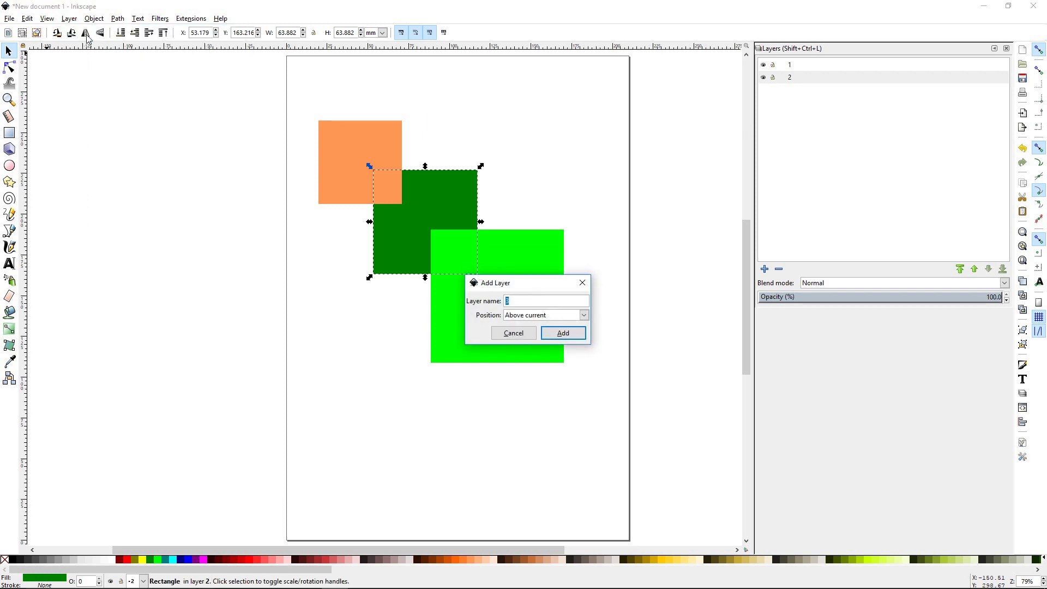
{"action": "left_click", "coordinate": [584, 315]}
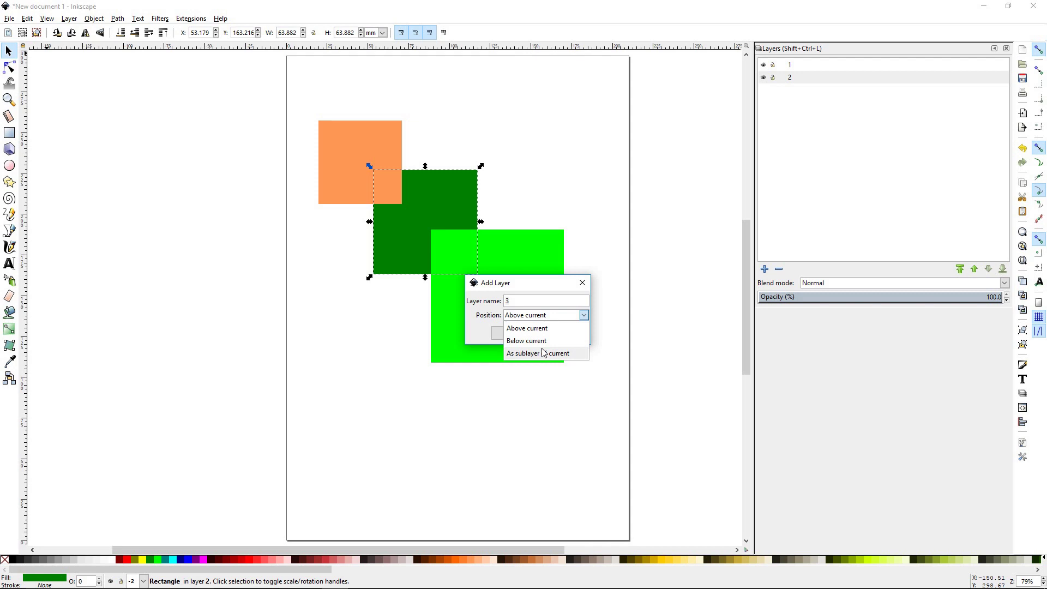
{"action": "left_click", "coordinate": [569, 343]}
{"action": "left_click", "coordinate": [564, 334]}
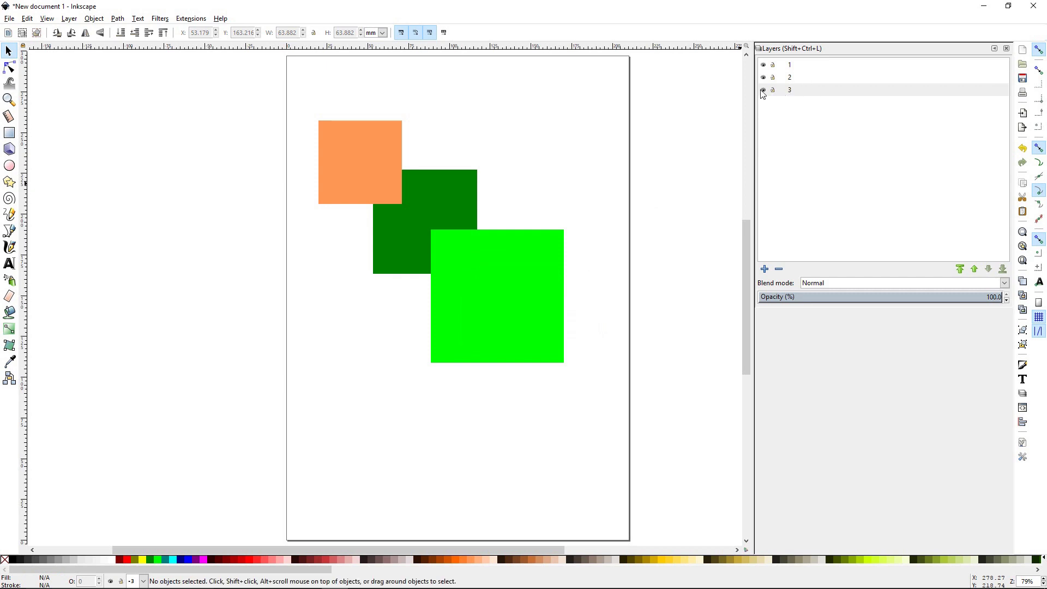
Move the orange square onto layer 3 and deselect it.
{"action": "left_click", "coordinate": [360, 172]}
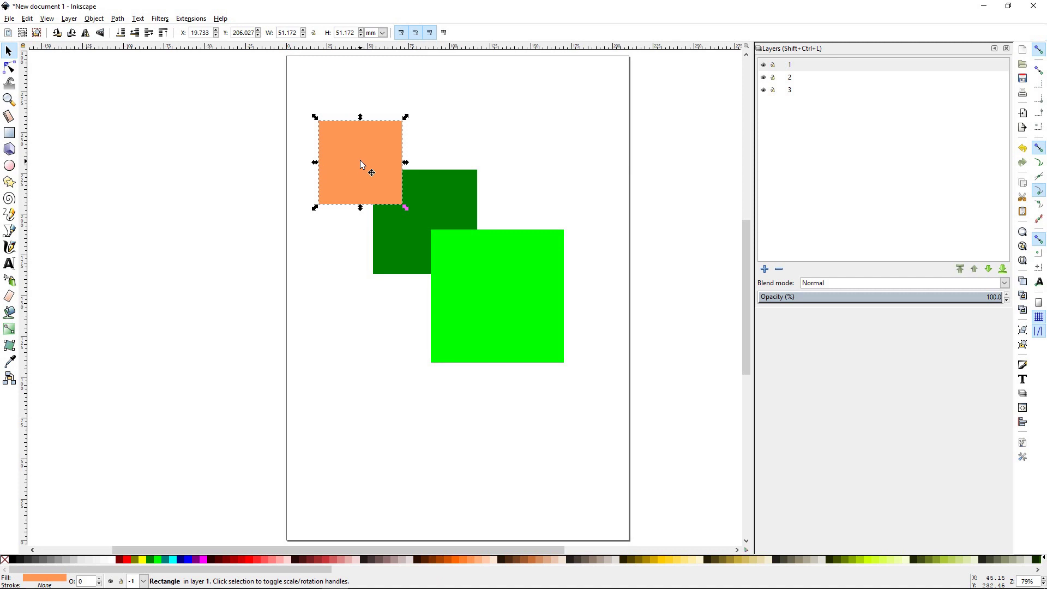
{"action": "right_click", "coordinate": [359, 159]}
{"action": "left_click", "coordinate": [406, 307]}
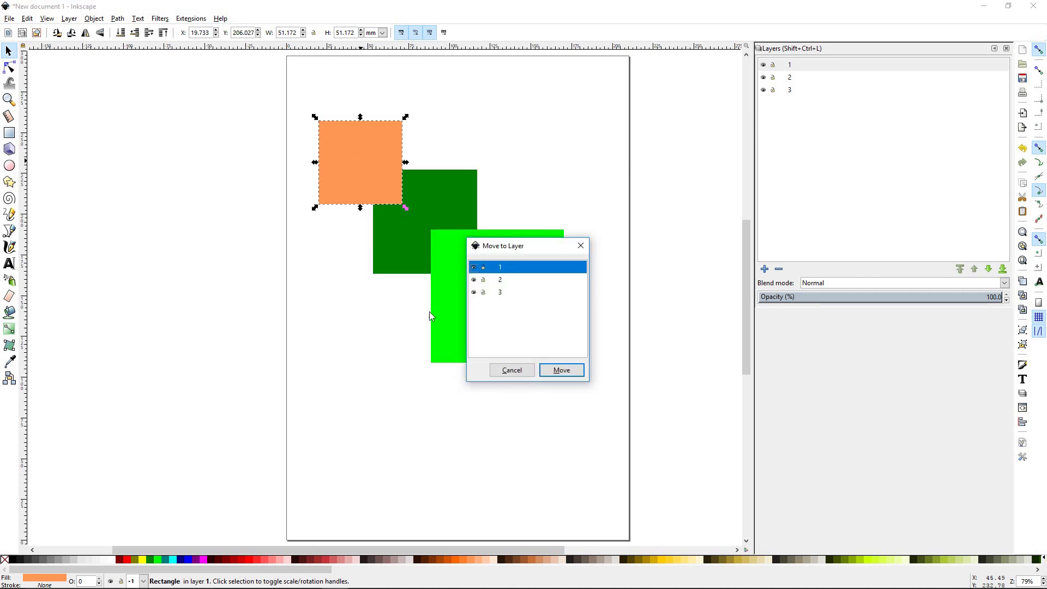
{"action": "left_click", "coordinate": [500, 293]}
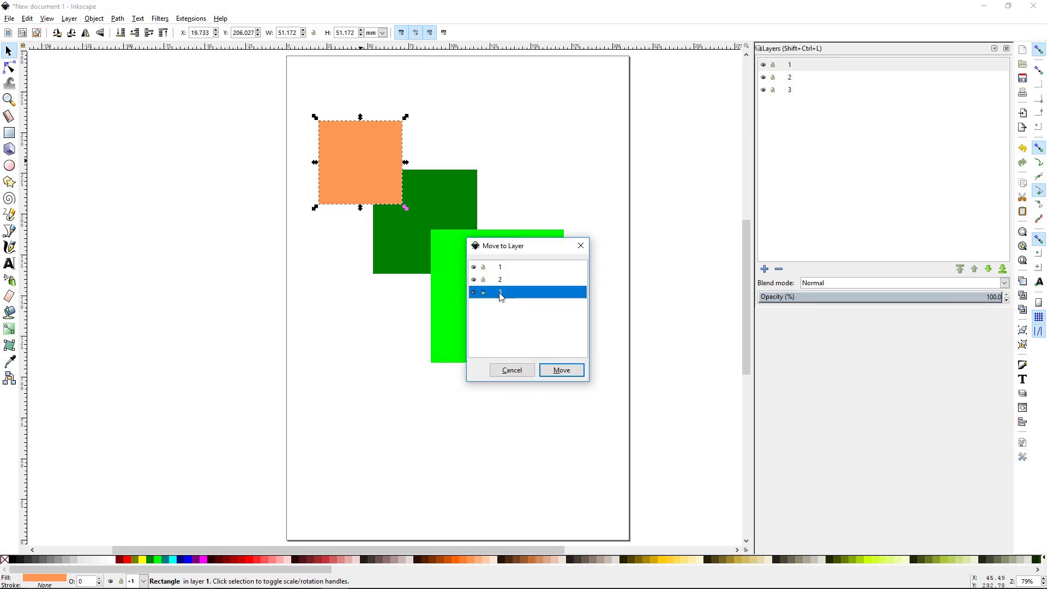
{"action": "left_click", "coordinate": [562, 371]}
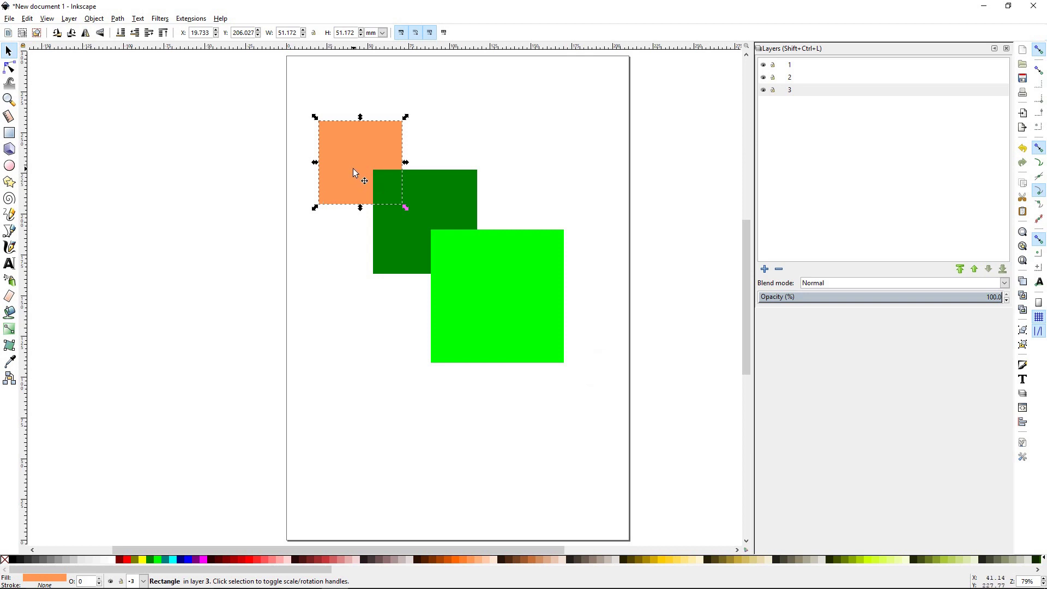
{"action": "left_click", "coordinate": [532, 167]}
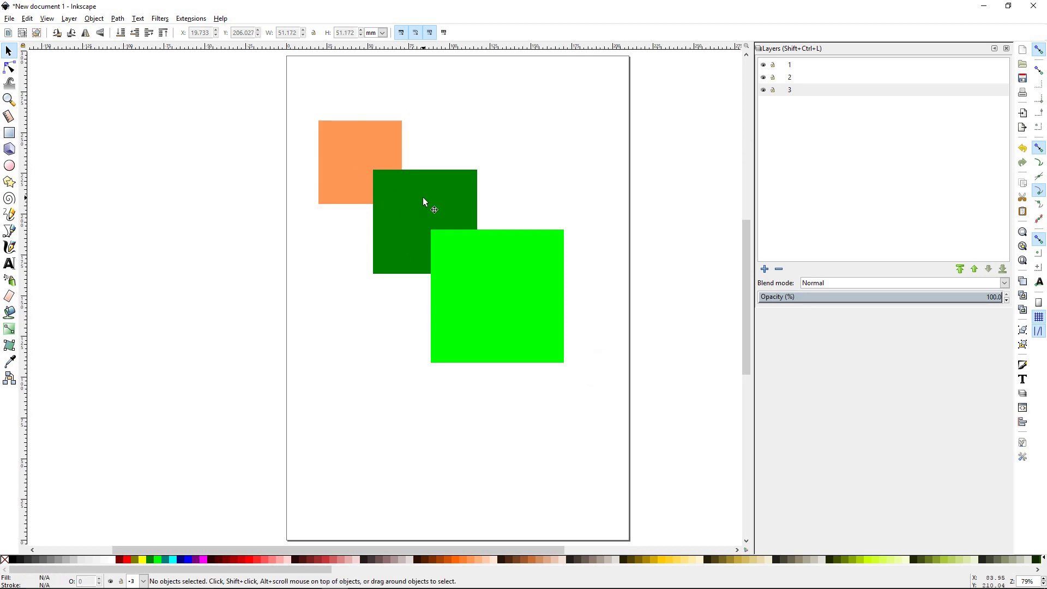
Hide layers 1, 2 and 3 one by one, then show all three again.
{"action": "left_click", "coordinate": [764, 65]}
{"action": "left_click", "coordinate": [764, 77]}
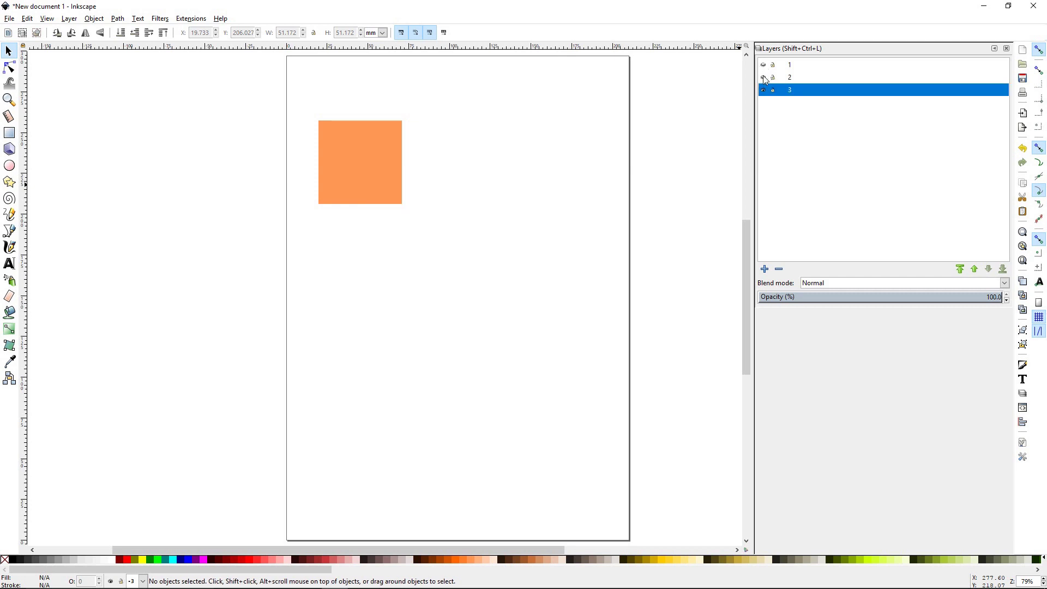
{"action": "left_click", "coordinate": [764, 90]}
{"action": "left_click", "coordinate": [763, 90]}
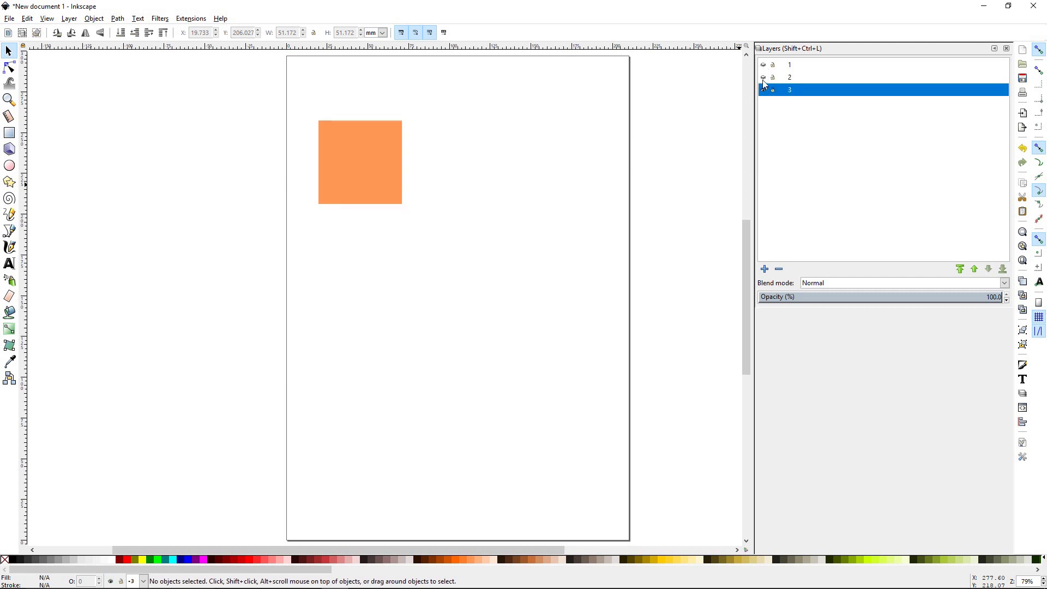
{"action": "left_click", "coordinate": [764, 77]}
{"action": "left_click", "coordinate": [764, 65]}
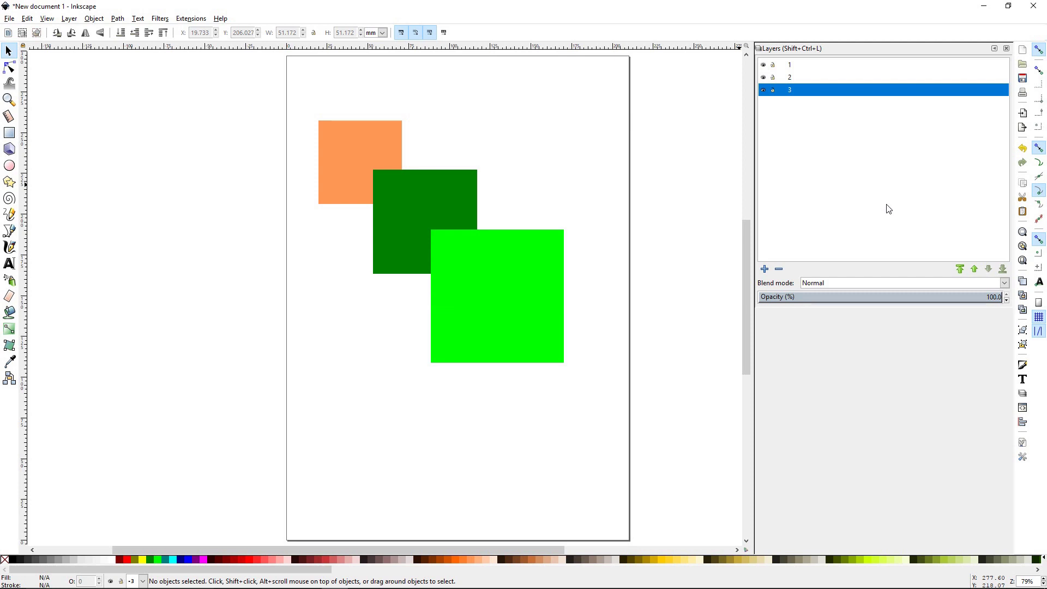
{"action": "left_click", "coordinate": [974, 269]}
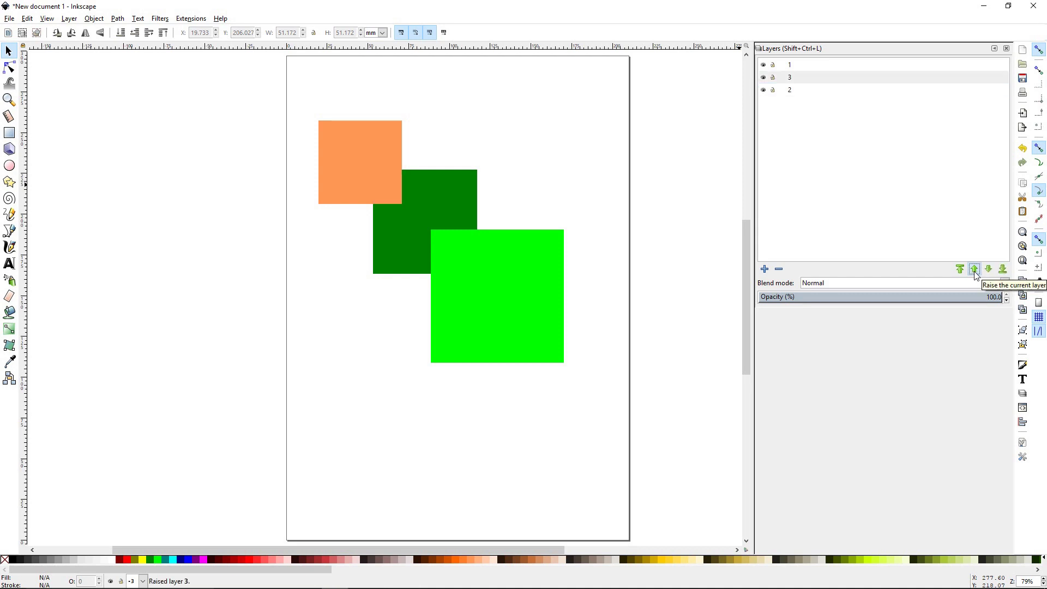
{"action": "key", "text": "shift+Page_Down"}
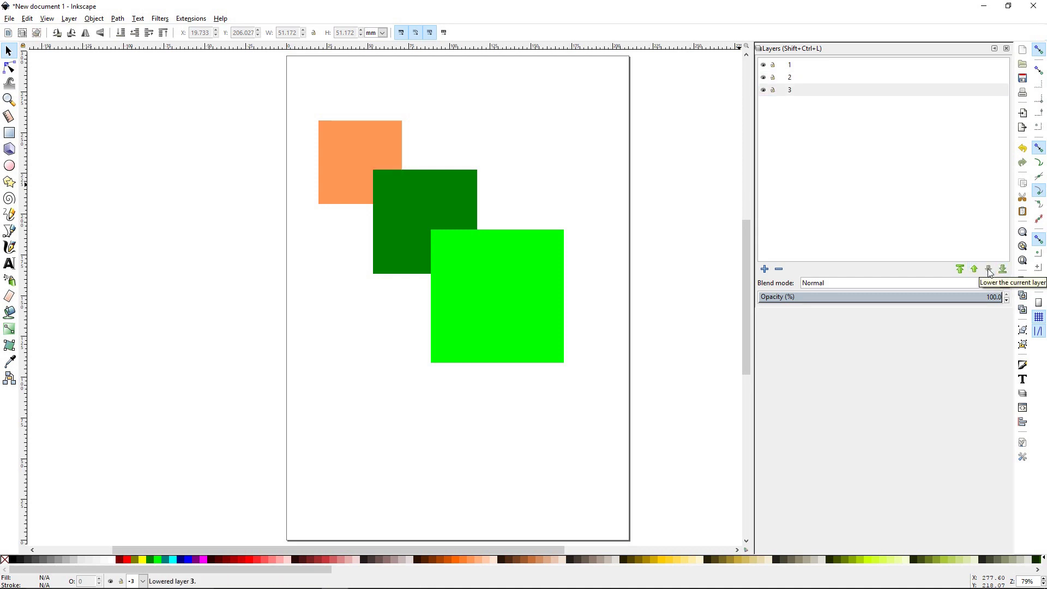
{"action": "left_click", "coordinate": [960, 269]}
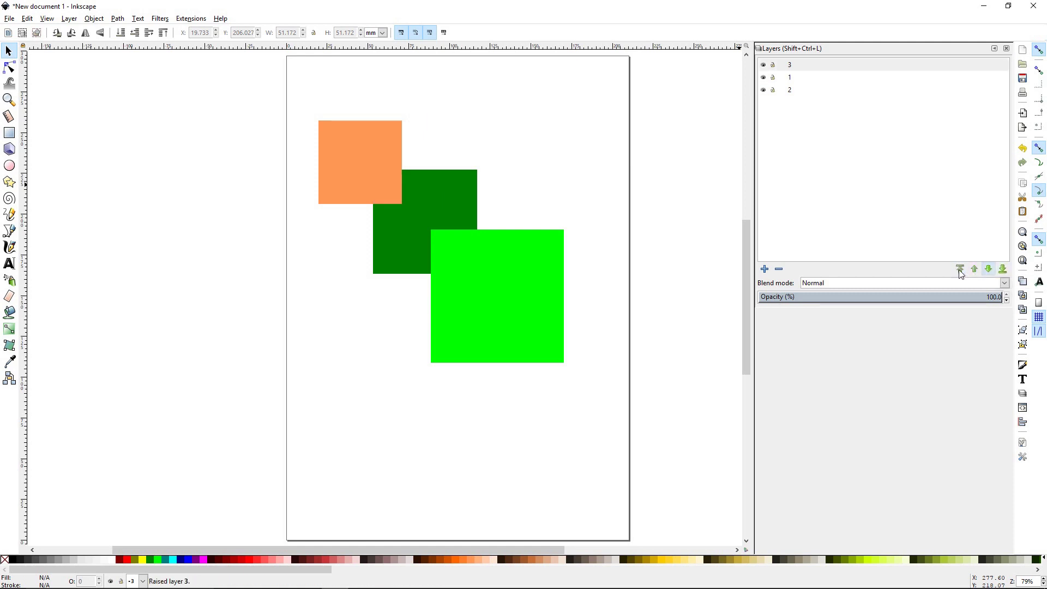
{"action": "left_click", "coordinate": [1003, 269]}
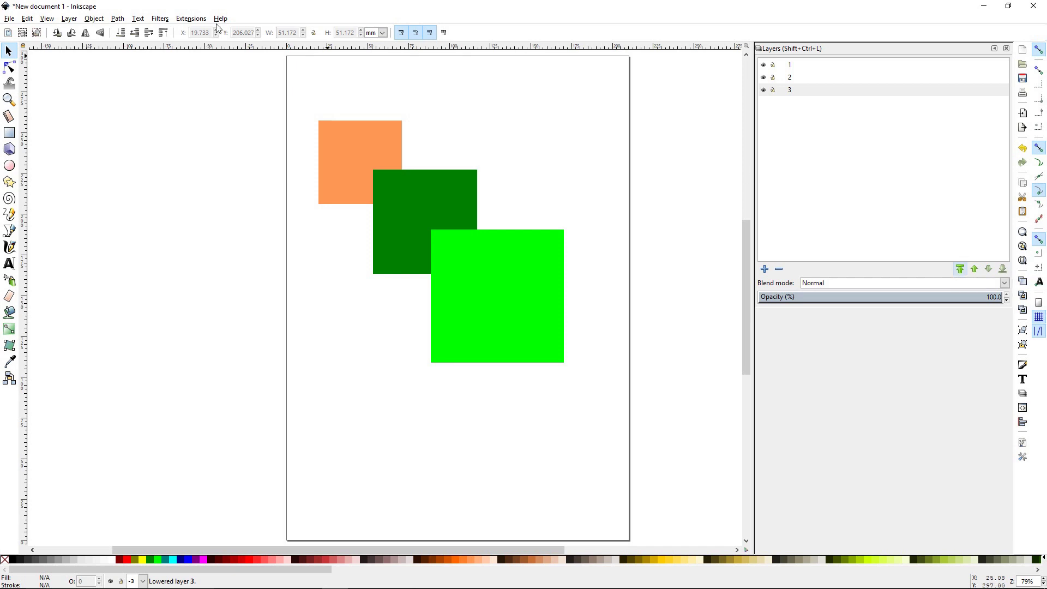
{"action": "left_click", "coordinate": [69, 20]}
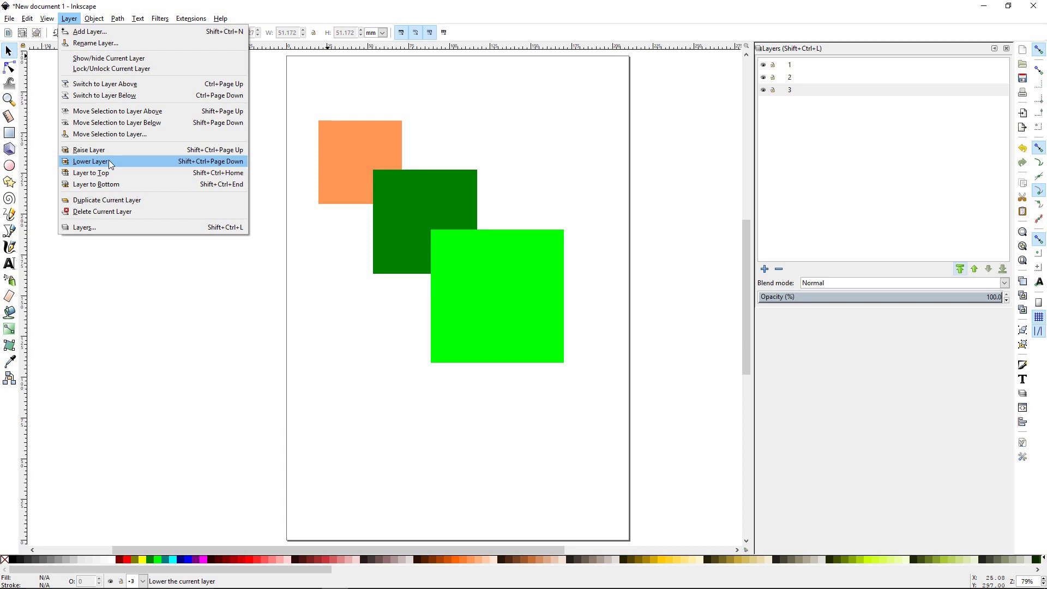
Make layer 1 current and lower its opacity to about 73.9% so the lime square looks translucent.
{"action": "left_click", "coordinate": [397, 353]}
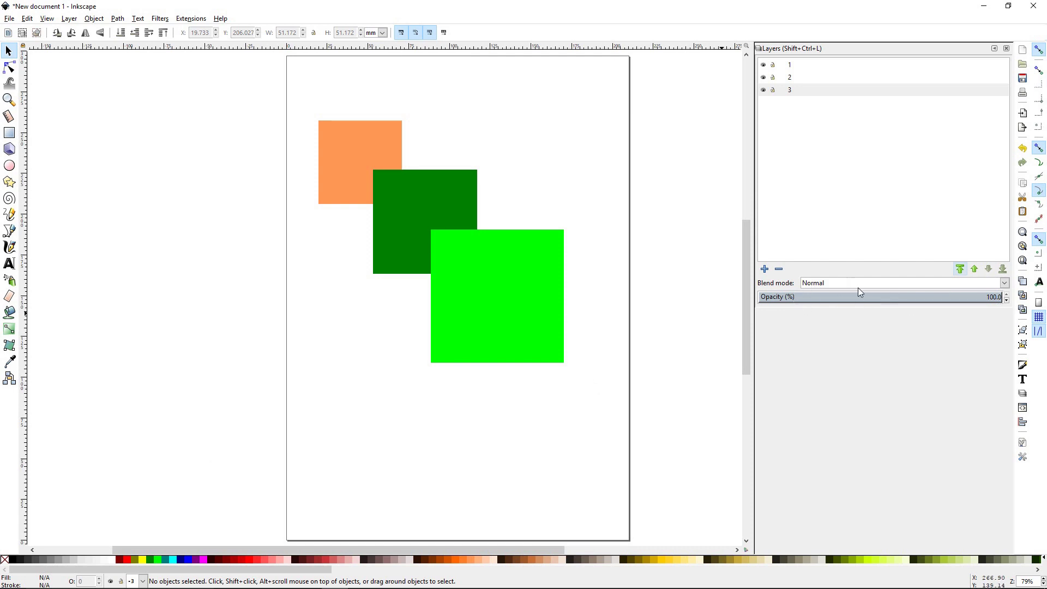
{"action": "left_click", "coordinate": [797, 66]}
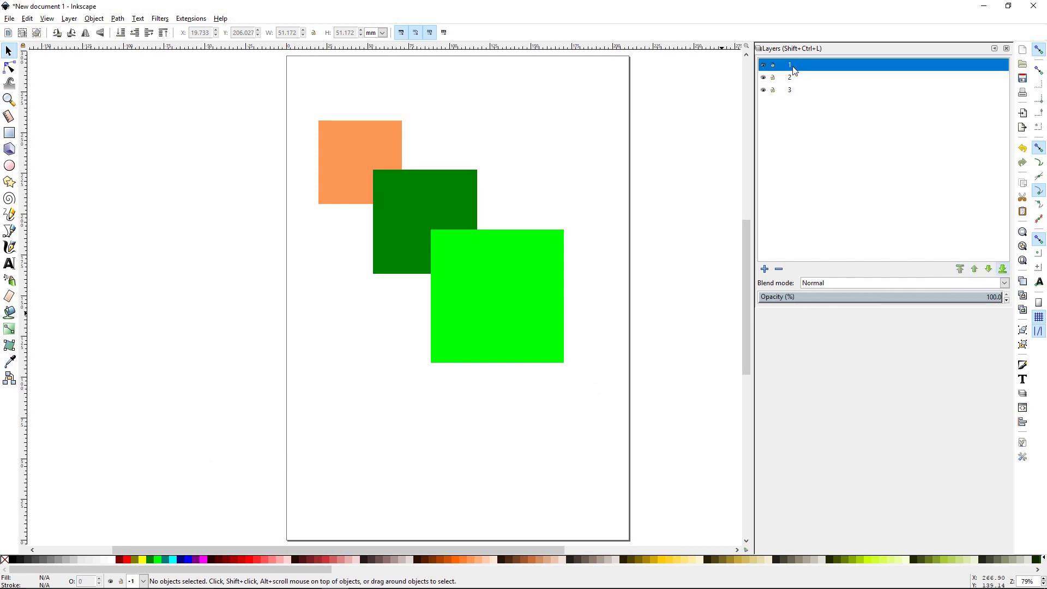
{"action": "left_click", "coordinate": [1007, 301]}
{"action": "left_click_drag", "start_coordinate": [1008, 303], "coordinate": [1007, 304]}
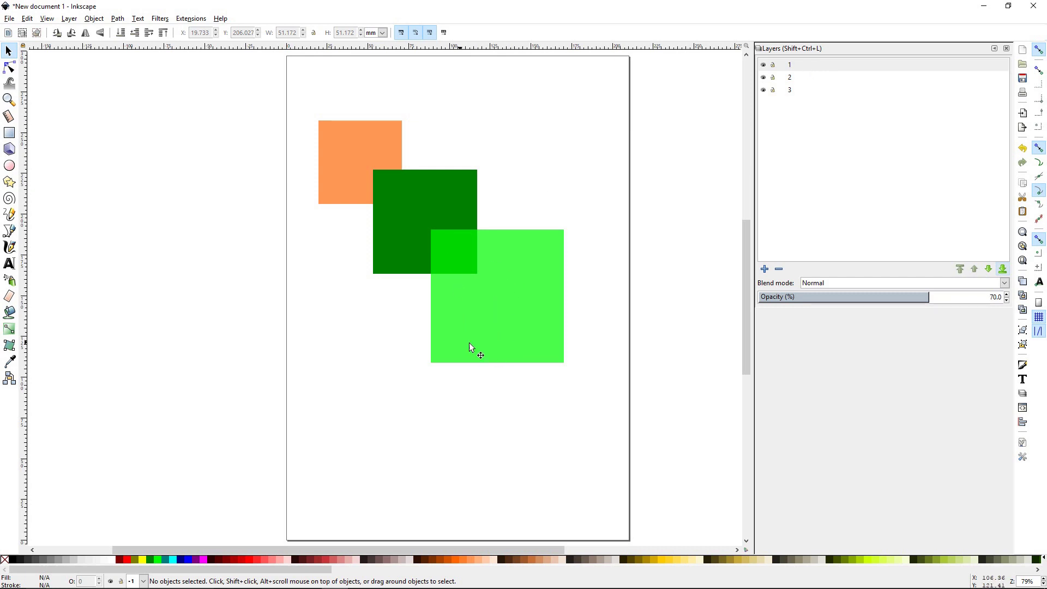
{"action": "left_click", "coordinate": [511, 329]}
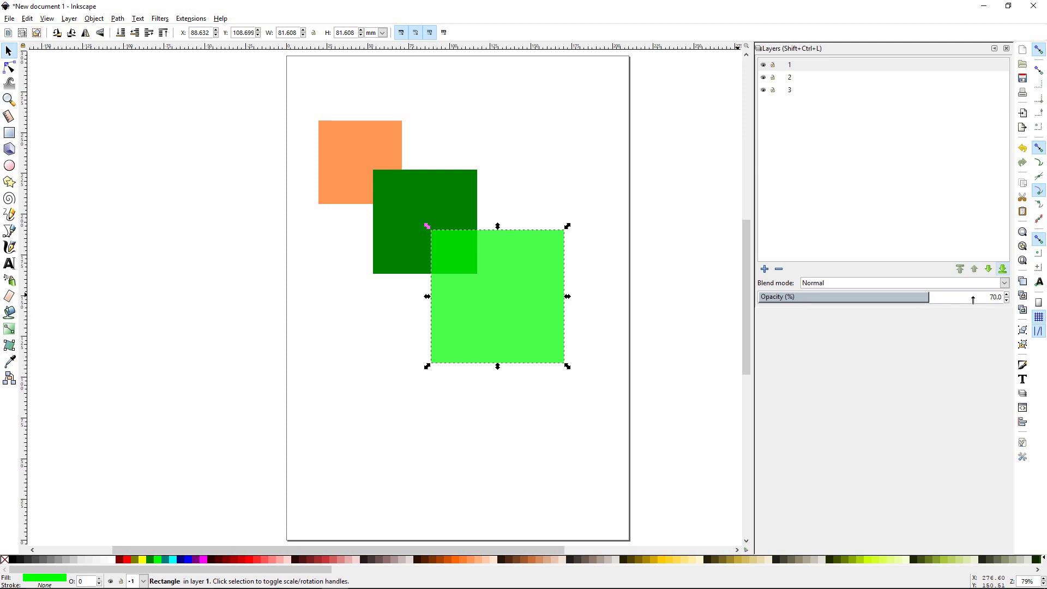
{"action": "left_click", "coordinate": [938, 299]}
Restore layer 1 to 100% opacity and make layer 2 the current layer.
{"action": "left_click", "coordinate": [1008, 298]}
{"action": "left_click", "coordinate": [732, 369]}
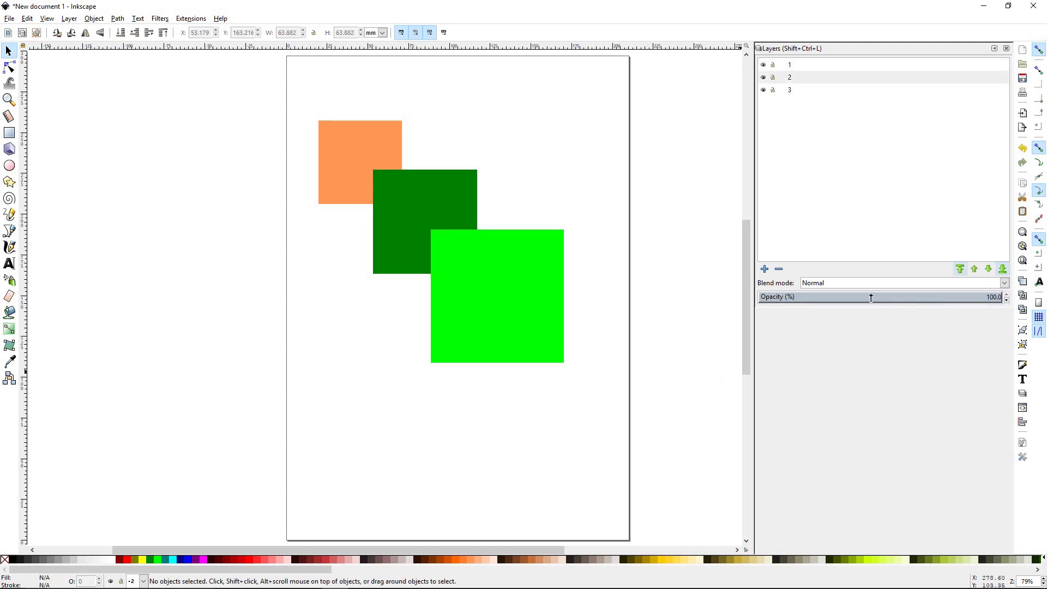
{"action": "left_click", "coordinate": [1005, 283]}
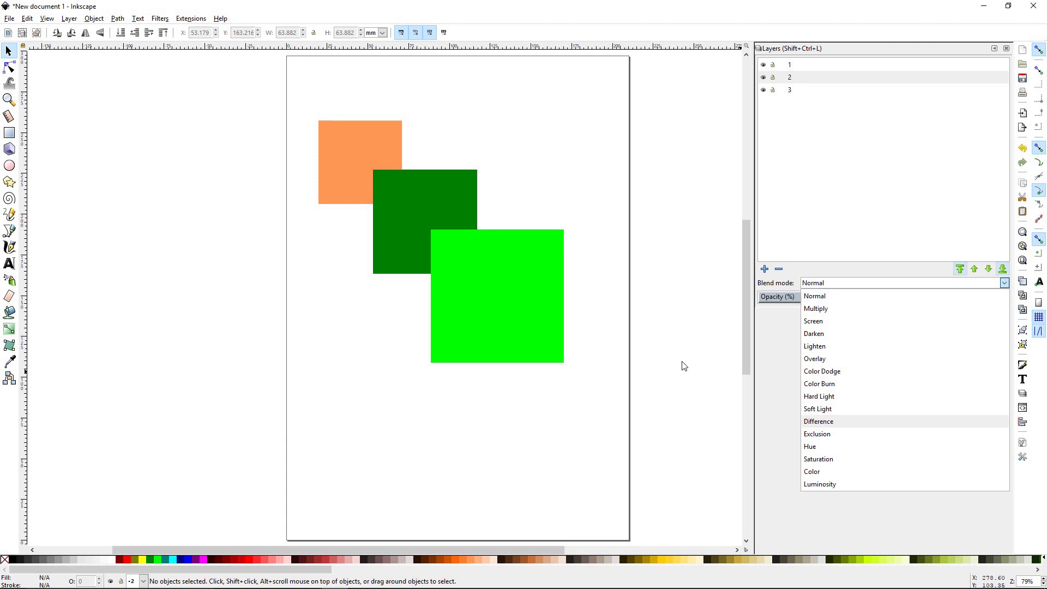
{"action": "left_click", "coordinate": [356, 168]}
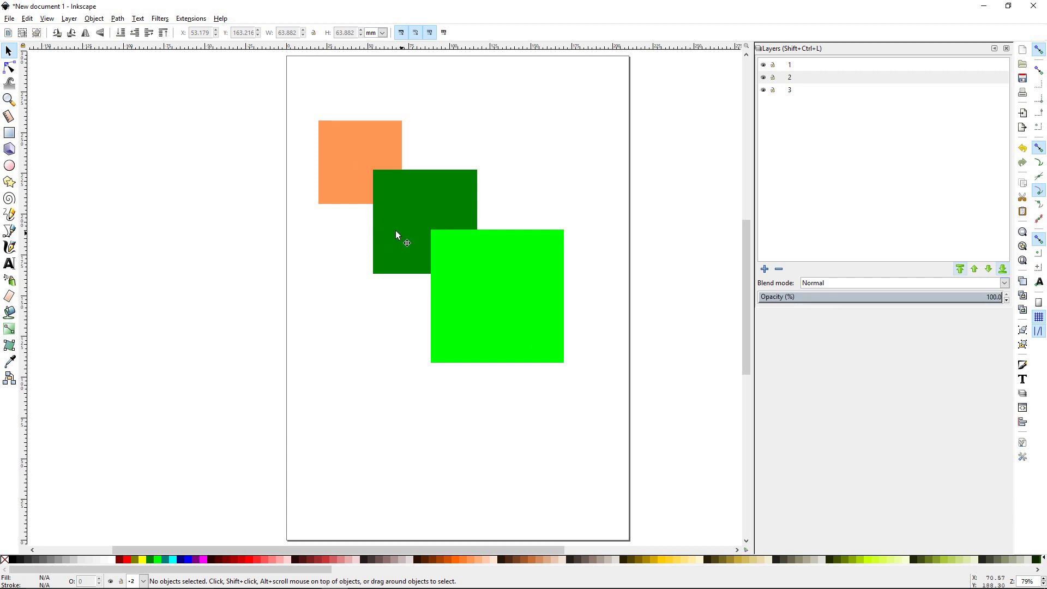
{"action": "left_click", "coordinate": [395, 230]}
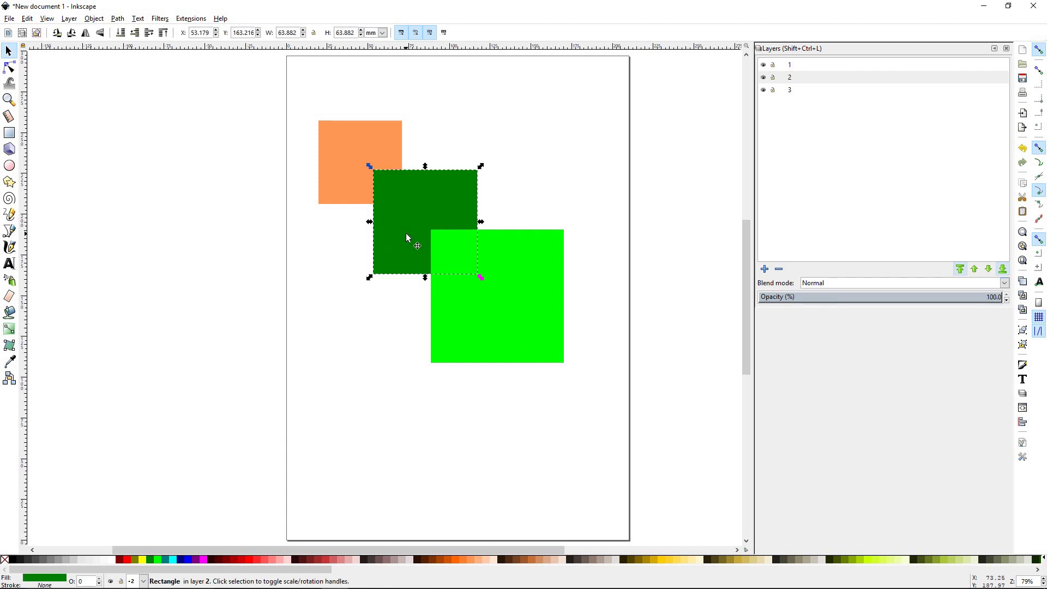
Cycle layer 2's blend mode from Multiply with the arrow keys until it reaches Color.
{"action": "left_click", "coordinate": [1005, 283]}
{"action": "left_click", "coordinate": [819, 311]}
{"action": "key", "text": "Down"}
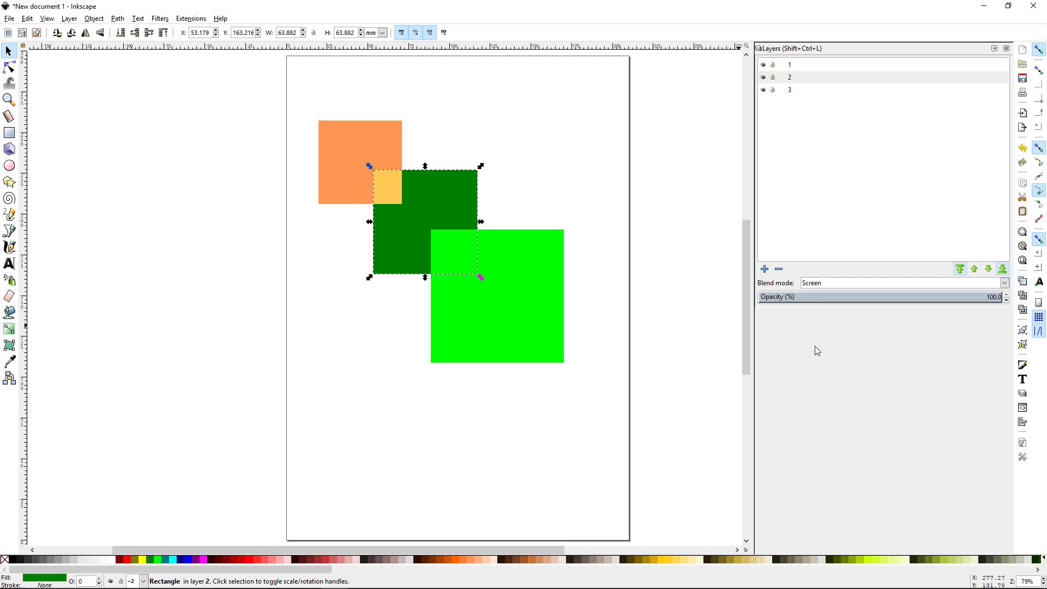
{"action": "key", "text": "Down"}
{"action": "key", "text": "Down"}
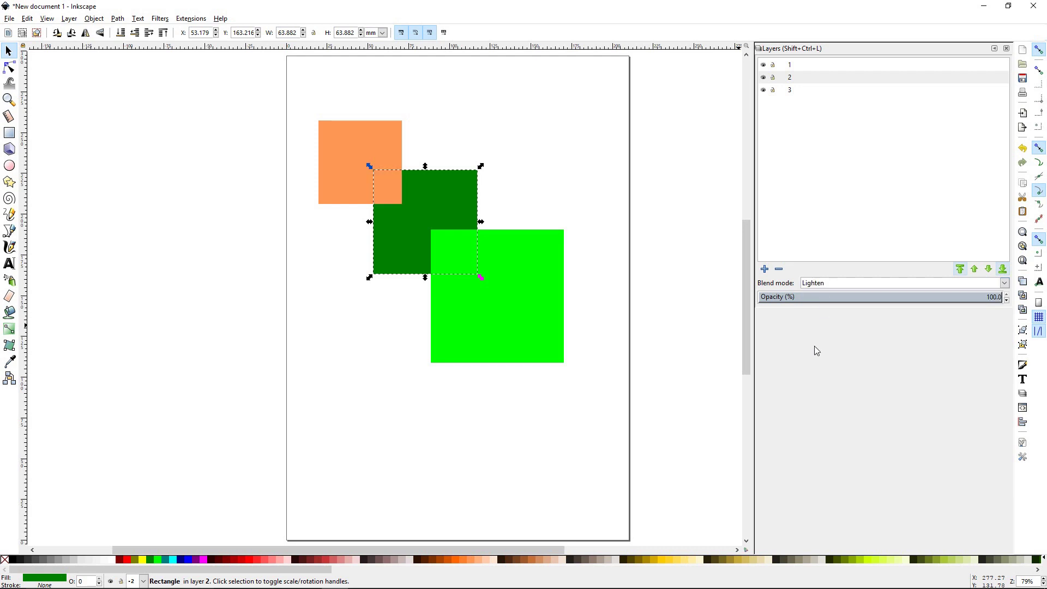
{"action": "key", "text": "Down"}
{"action": "key", "text": "Down"}
{"action": "key", "text": "Down"}
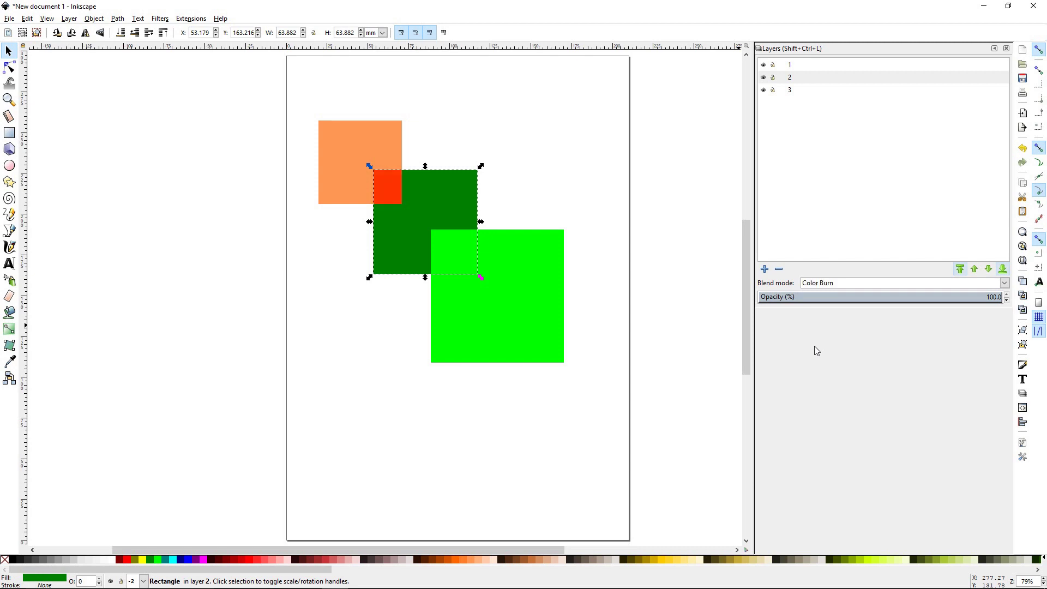
{"action": "key", "text": "Down"}
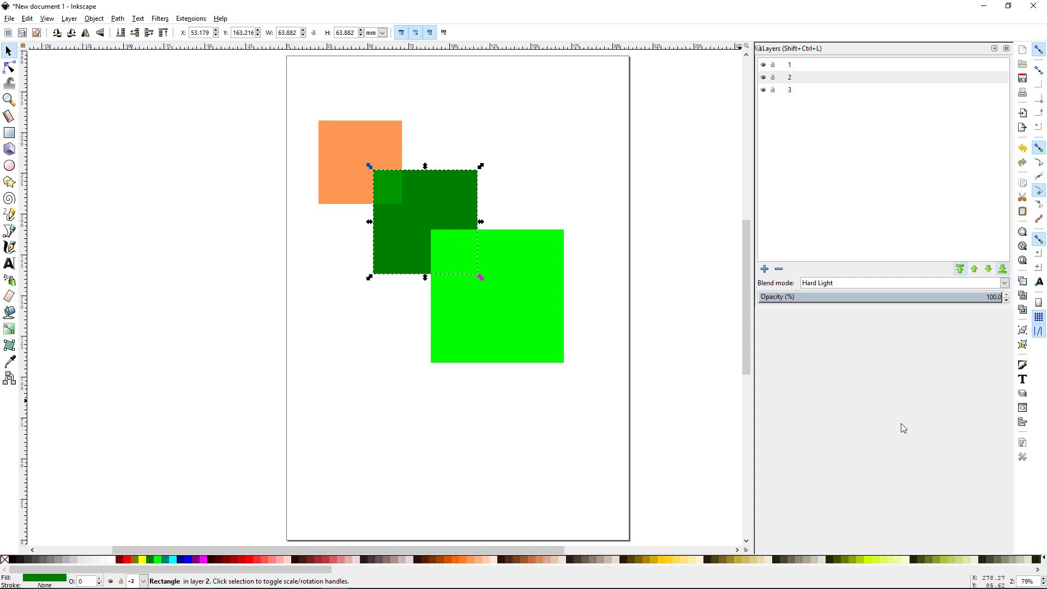
{"action": "key", "text": "Down"}
{"action": "key", "text": "Down"}
{"action": "key", "text": "Down"}
{"action": "key", "text": "Down"}
{"action": "key", "text": "Down"}
{"action": "key", "text": "Down"}
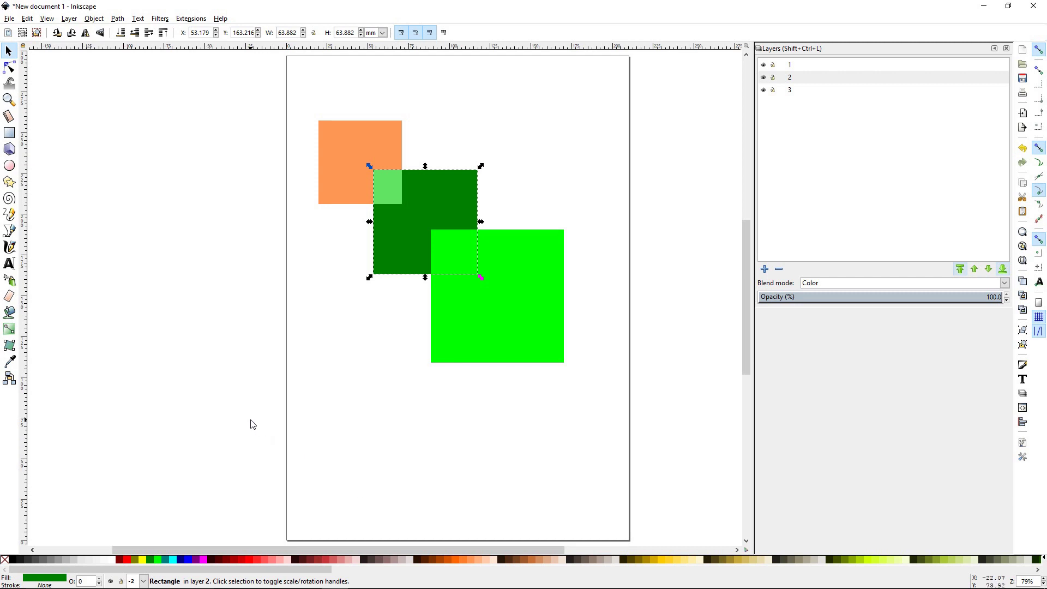
{"action": "left_click", "coordinate": [319, 408]}
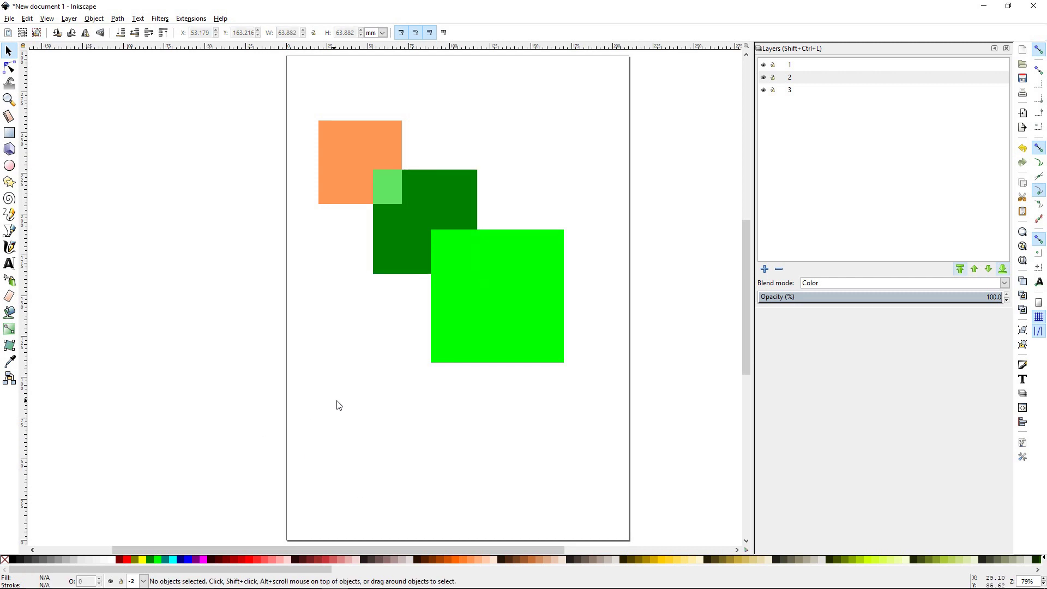